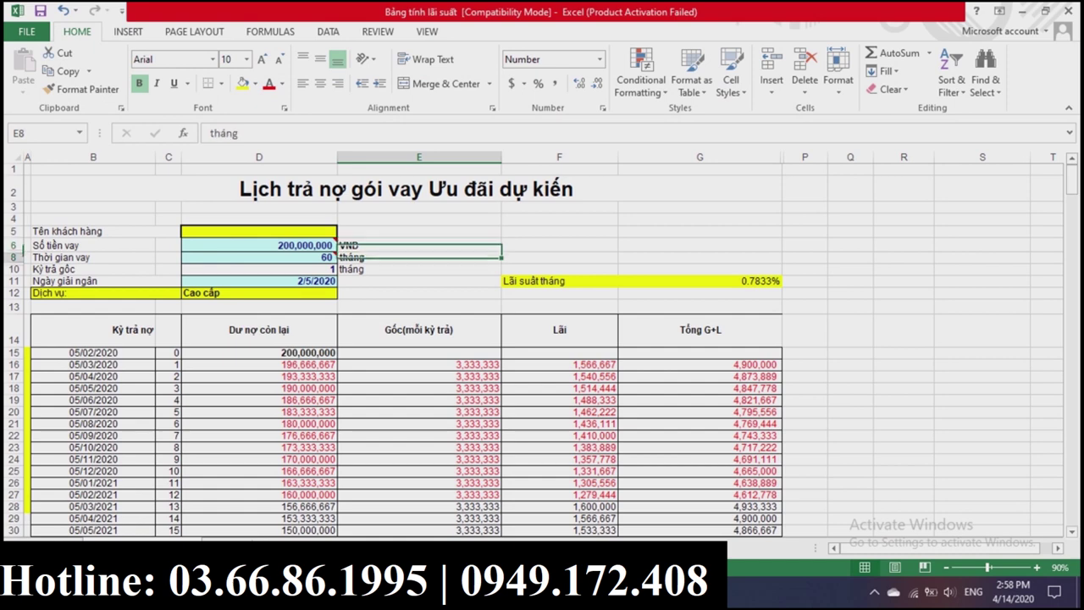
{"action": "left_click", "coordinate": [418, 245]}
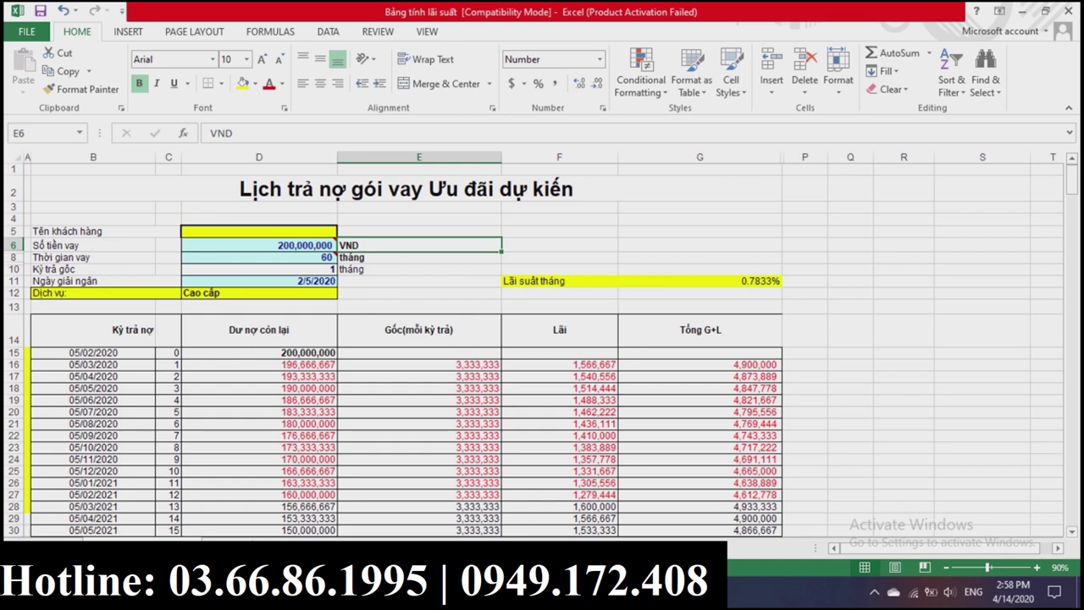
{"action": "mouse_move", "coordinate": [305, 245]}
{"action": "scroll", "coordinate": [542, 347], "scroll_direction": "down", "scroll_amount": 1}
{"action": "scroll", "coordinate": [542, 347], "scroll_direction": "up", "scroll_amount": 1}
{"action": "scroll", "coordinate": [542, 347], "scroll_direction": "down", "scroll_amount": 1}
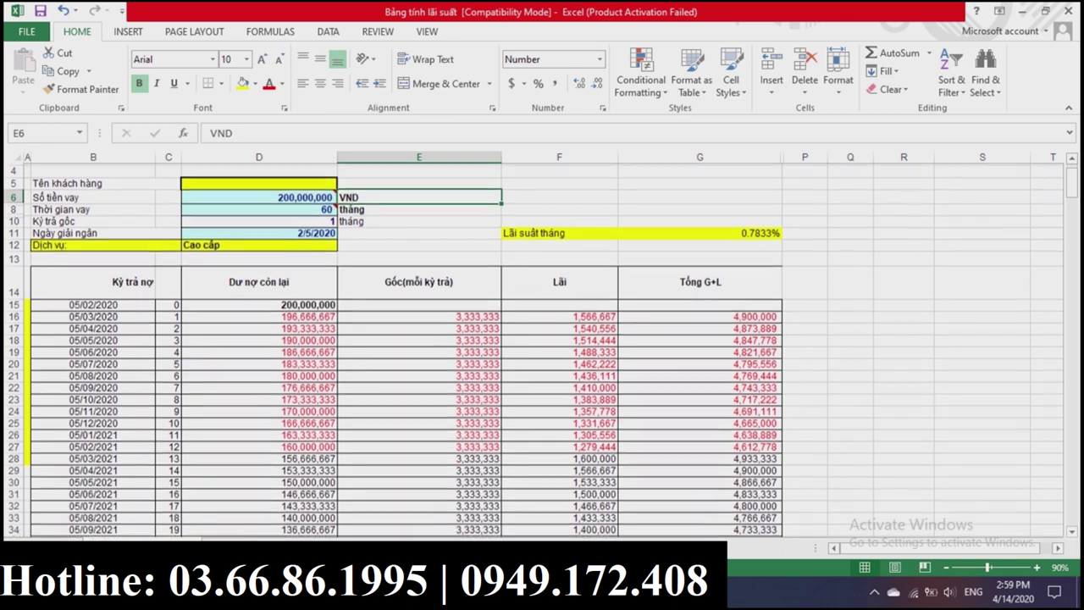
{"action": "scroll", "coordinate": [542, 347], "scroll_direction": "up", "scroll_amount": 1}
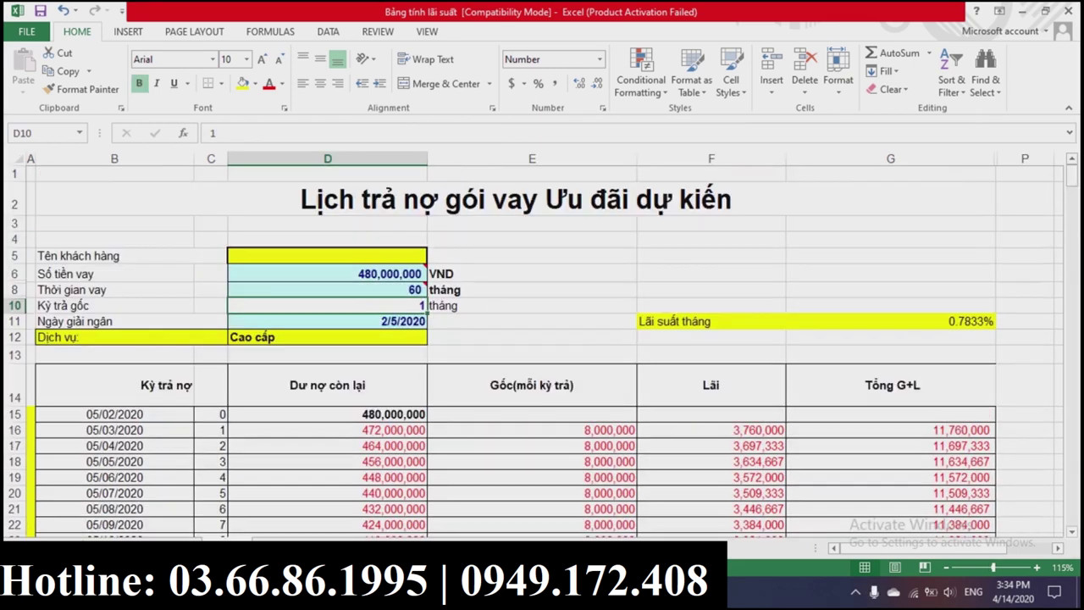
Step: Set the loan term (Thời gian vay) to 84 months
{"action": "left_click", "coordinate": [327, 290]}
{"action": "type", "text": "84"}
{"action": "key", "text": "Return"}
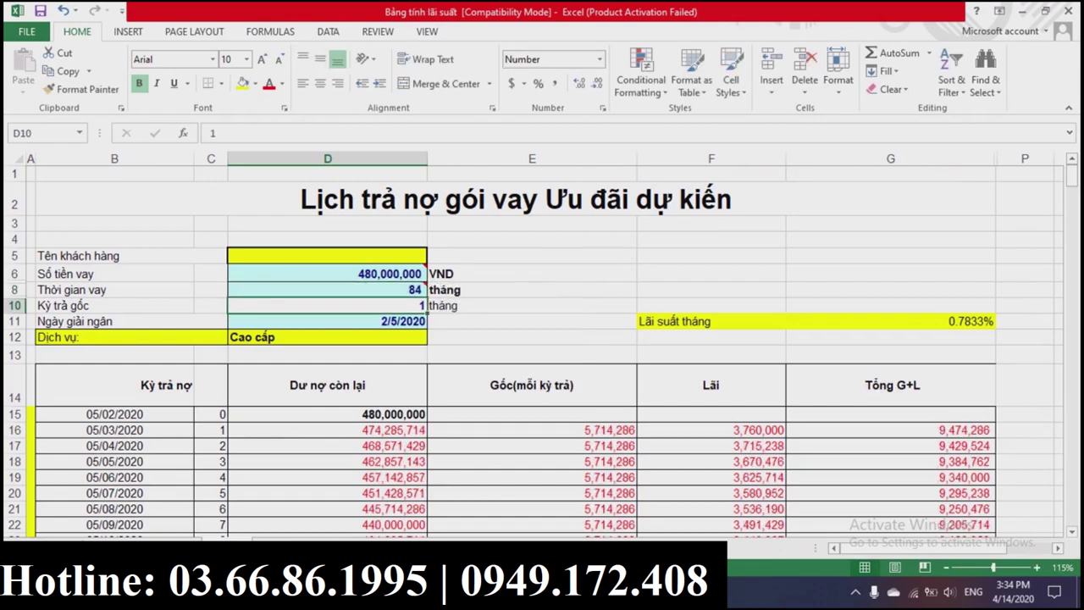
Step: Review the 84-month repayment schedule from the first instalments down to the Tổng row, including the balance, principal and interest columns
{"action": "scroll", "coordinate": [542, 352], "scroll_direction": "down", "scroll_amount": 5}
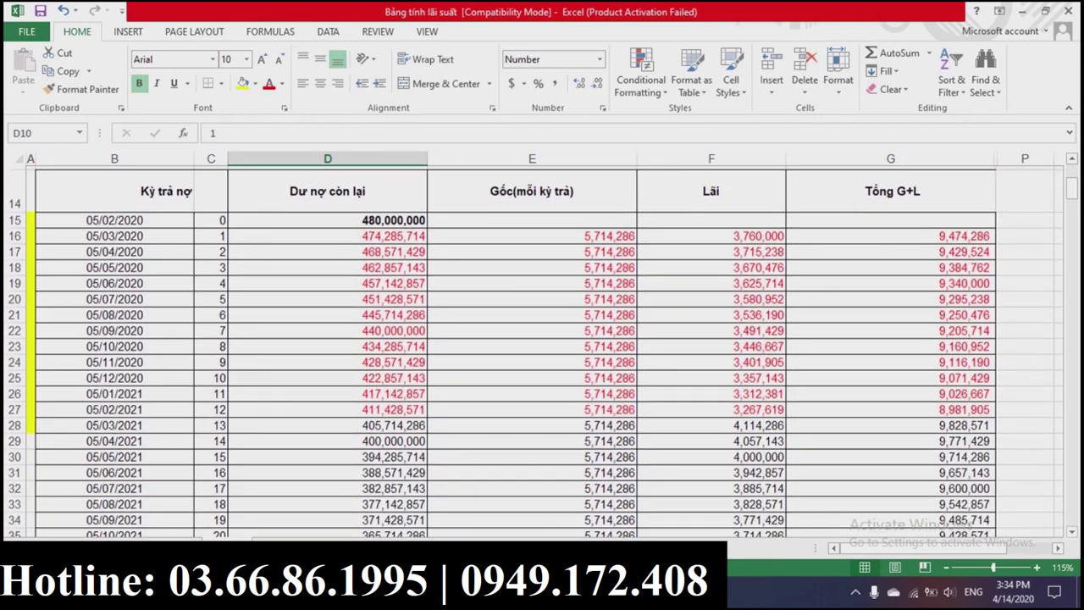
{"action": "scroll", "coordinate": [543, 352], "scroll_direction": "down", "scroll_amount": 1}
{"action": "scroll", "coordinate": [542, 352], "scroll_direction": "down", "scroll_amount": 5}
{"action": "scroll", "coordinate": [542, 352], "scroll_direction": "down", "scroll_amount": 3}
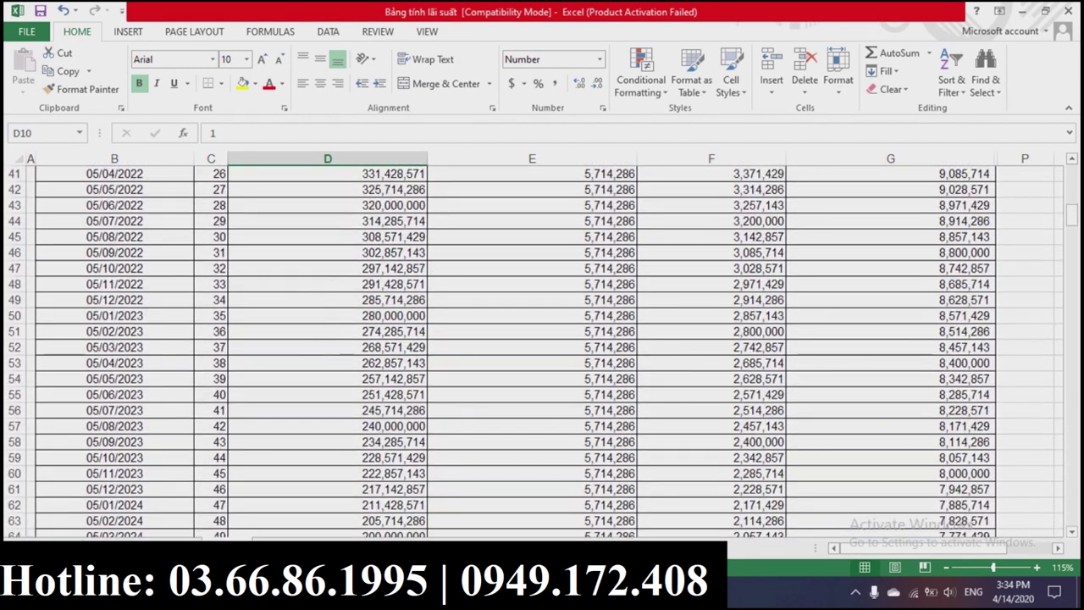
{"action": "scroll", "coordinate": [542, 353], "scroll_direction": "down", "scroll_amount": 4}
{"action": "scroll", "coordinate": [542, 352], "scroll_direction": "down", "scroll_amount": 4}
{"action": "scroll", "coordinate": [542, 353], "scroll_direction": "down", "scroll_amount": 5}
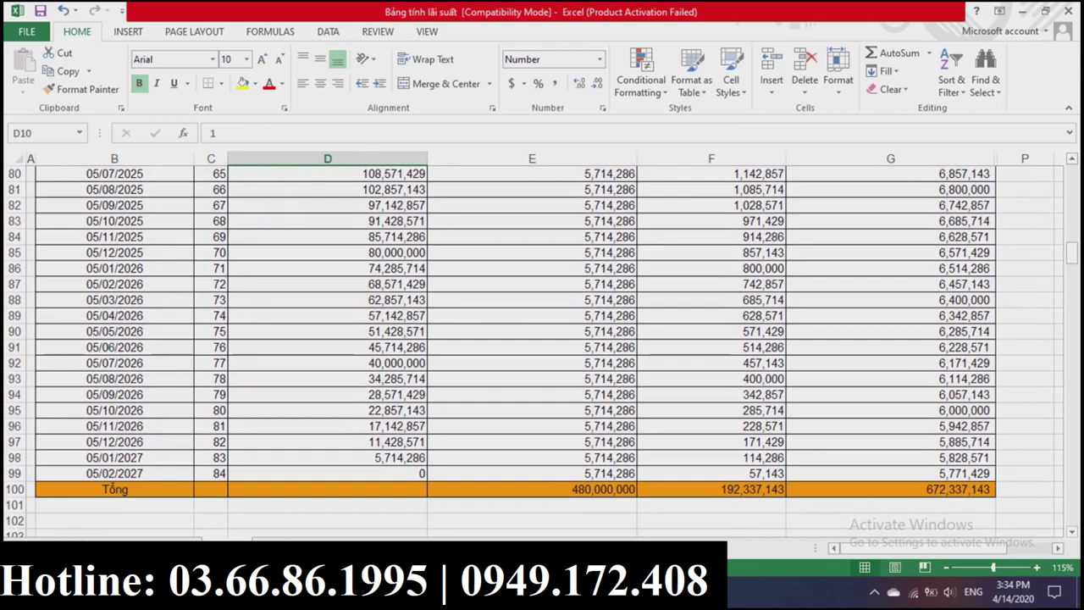
{"action": "key", "text": "alt+Tab"}
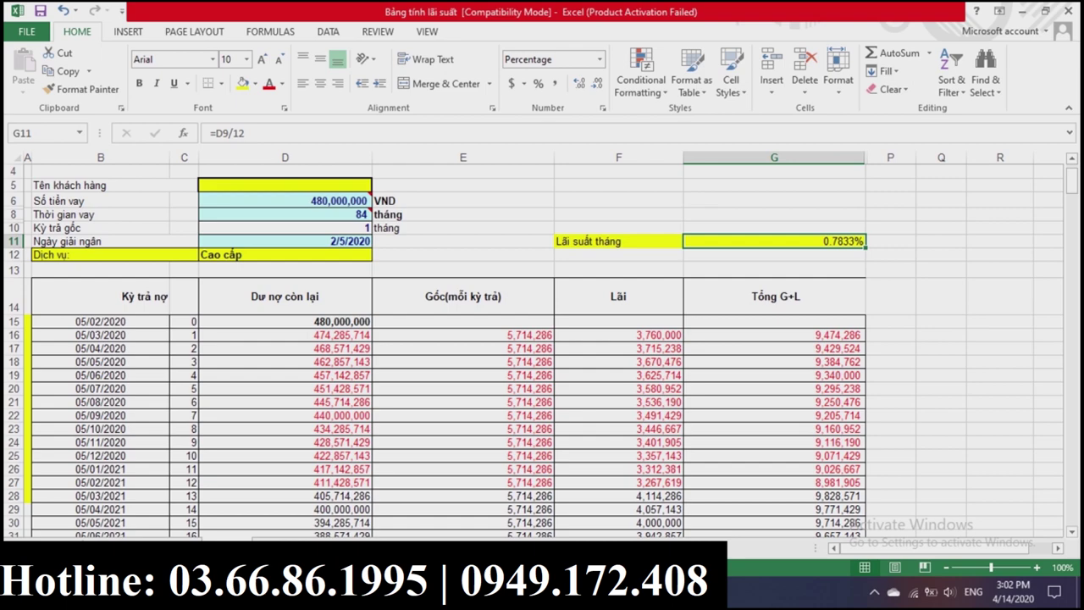
{"action": "scroll", "coordinate": [533, 347], "scroll_direction": "up", "scroll_amount": 1}
{"action": "scroll", "coordinate": [534, 347], "scroll_direction": "up", "scroll_amount": 2}
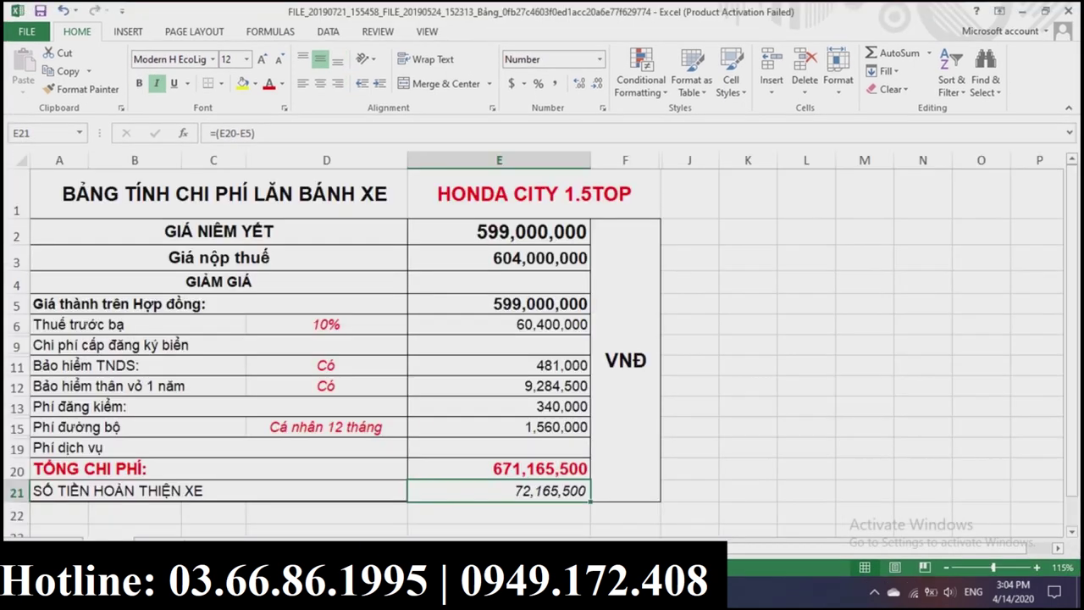
Step: Examine the model, taxable price, discount and contract price cells in the HONDA CITY 1.5TOP on-road cost table
{"action": "left_click", "coordinate": [499, 468]}
{"action": "left_click", "coordinate": [499, 257]}
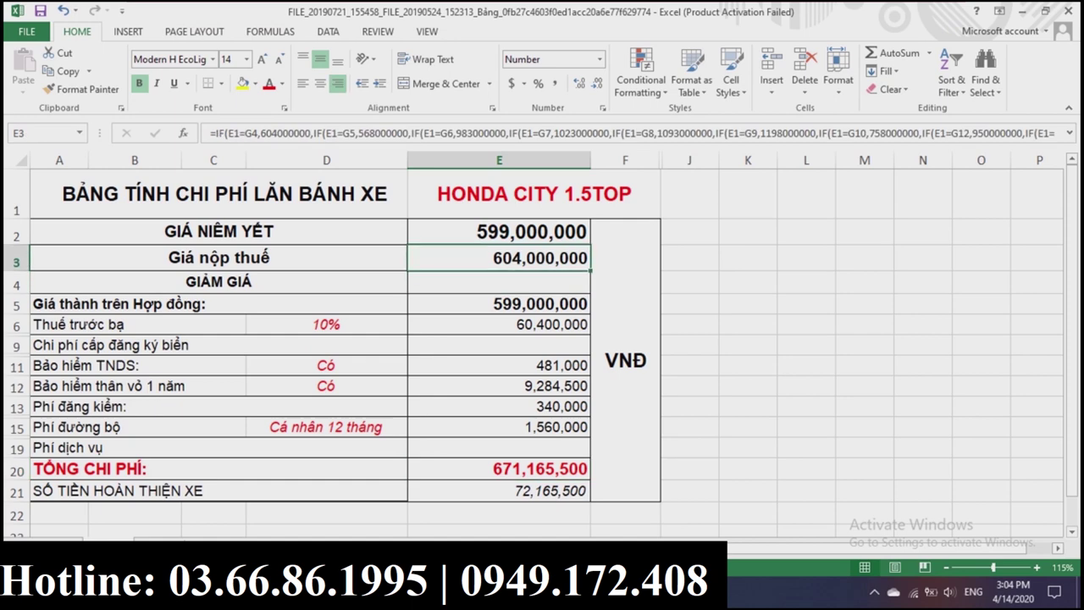
{"action": "left_click", "coordinate": [533, 193]}
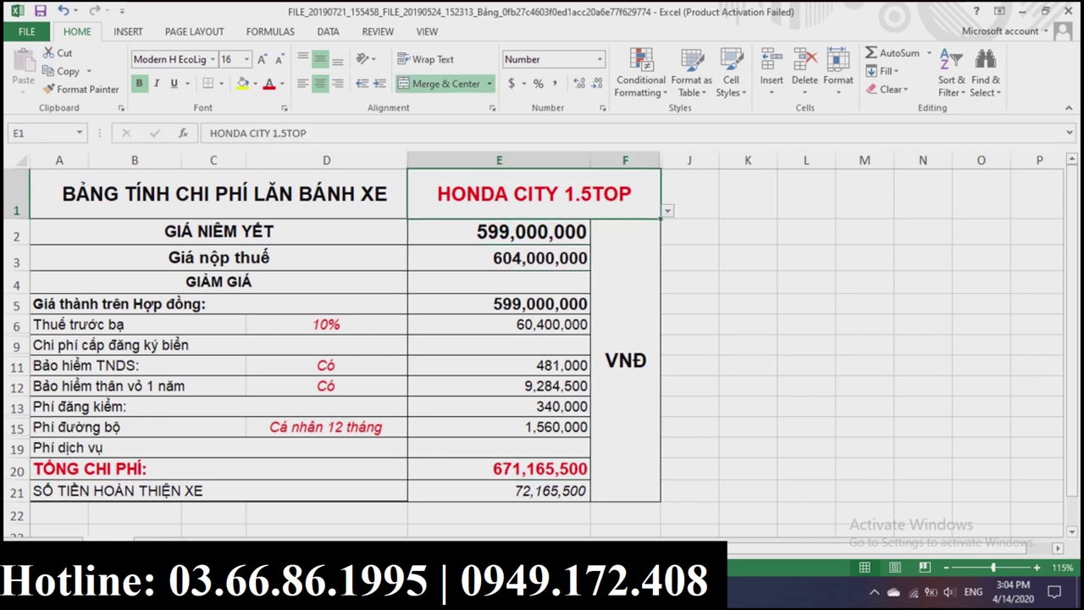
{"action": "left_click", "coordinate": [499, 282]}
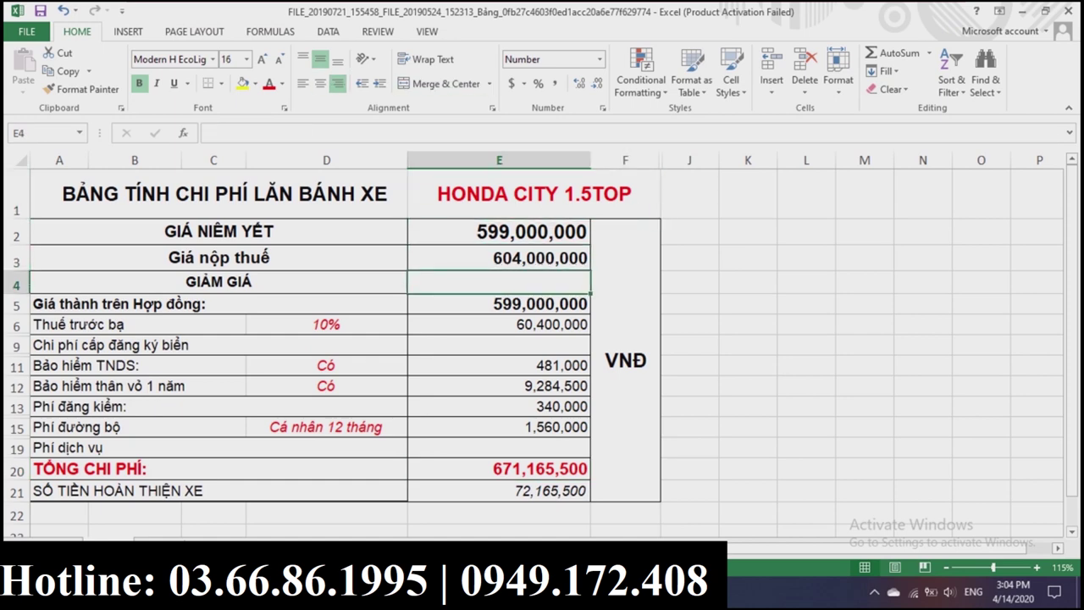
{"action": "left_click", "coordinate": [499, 303]}
{"action": "left_click", "coordinate": [499, 324]}
{"action": "left_click", "coordinate": [499, 304]}
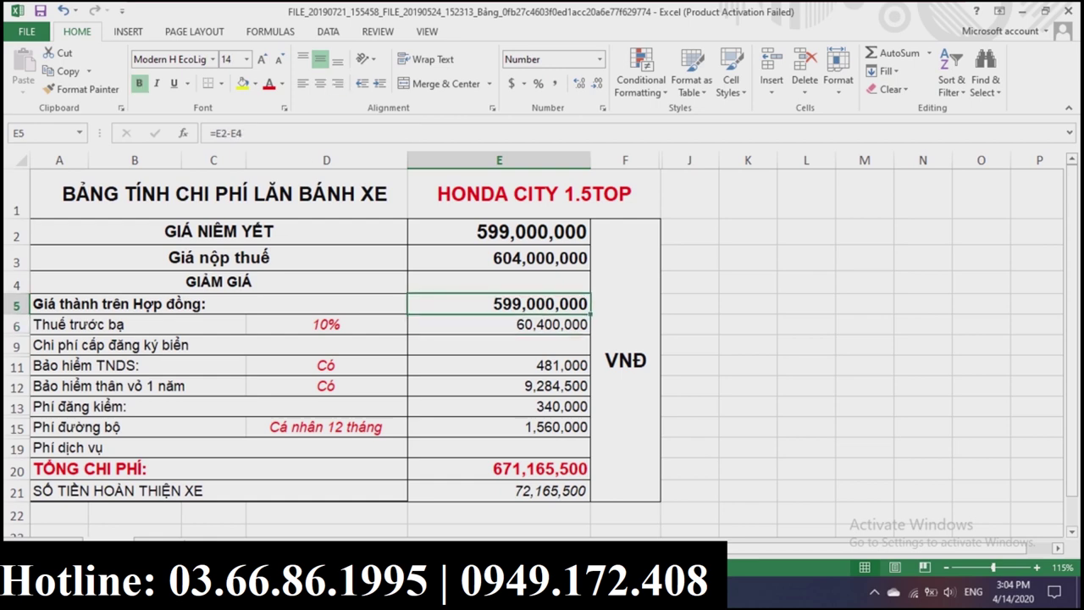
{"action": "key", "text": "Up"}
{"action": "key", "text": "Up"}
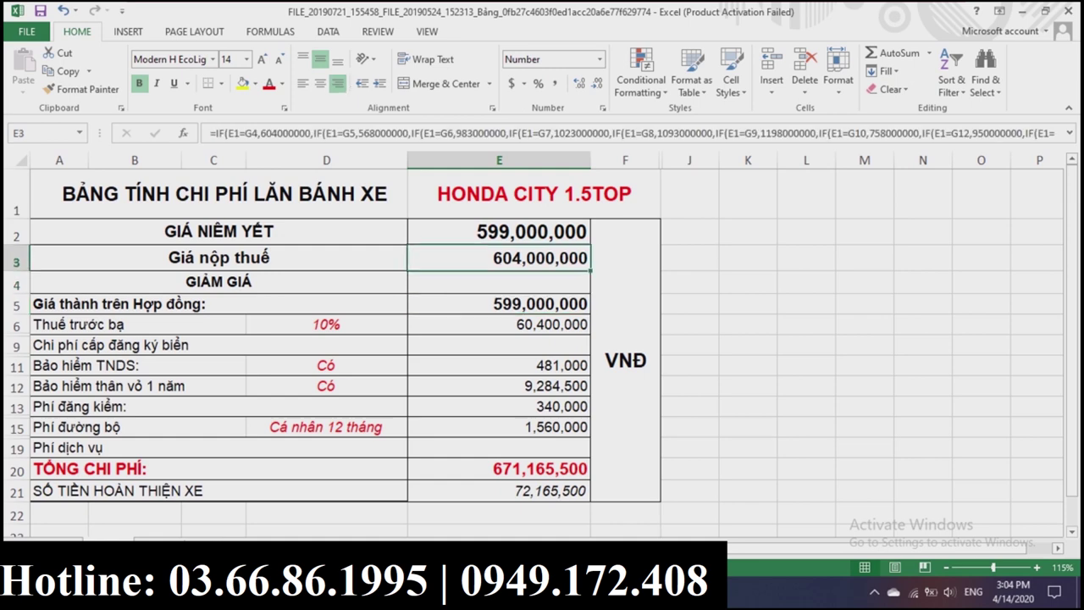
{"action": "key", "text": "Down"}
{"action": "key", "text": "Down"}
{"action": "key", "text": "Up"}
{"action": "key", "text": "Up"}
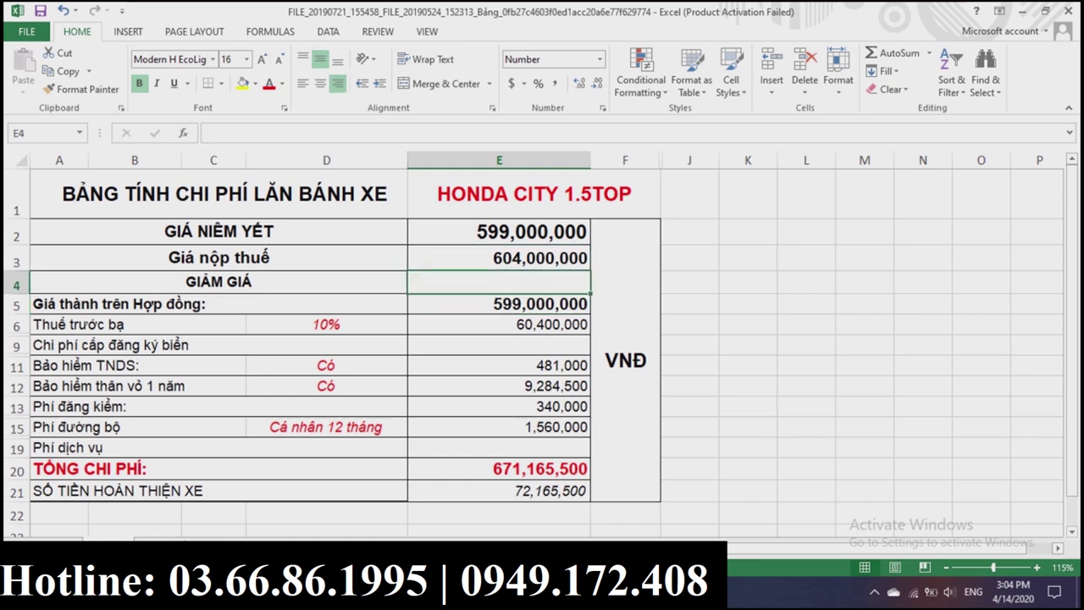
{"action": "key", "text": "Down"}
{"action": "key", "text": "Down"}
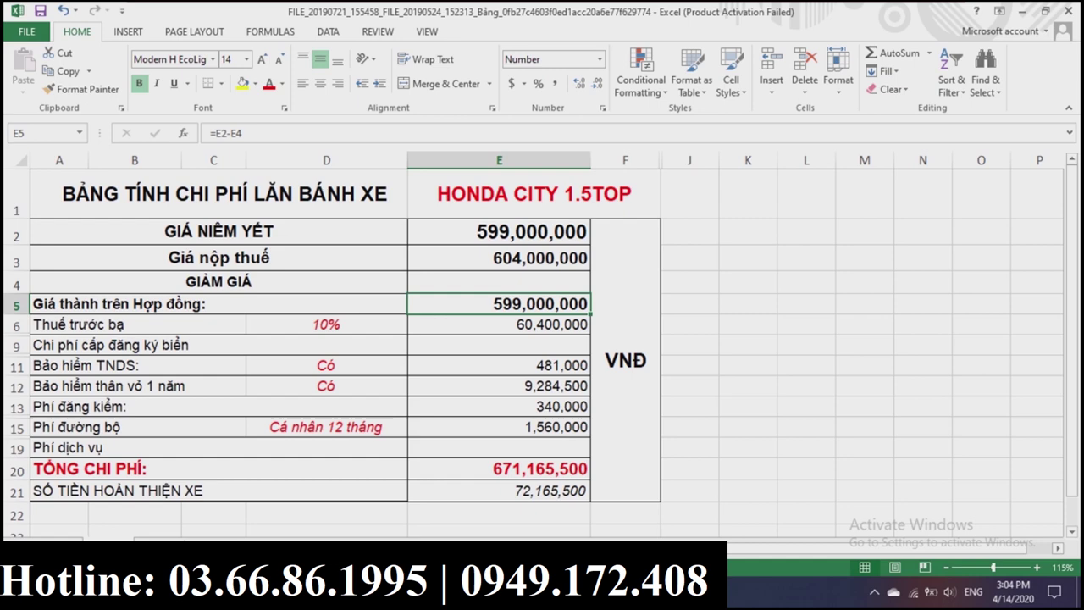
Step: Examine the registration tax, plate registration, TNDS insurance, one-year body insurance and road fee entries of the cost table
{"action": "key", "text": "Down"}
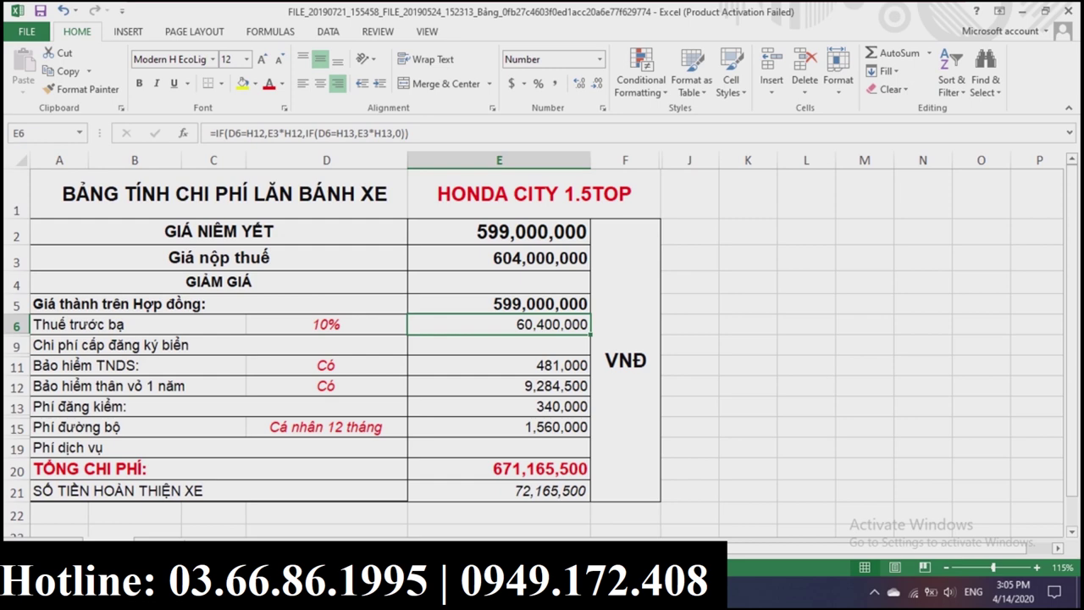
{"action": "key", "text": "Down"}
{"action": "key", "text": "Down"}
{"action": "key", "text": "Up"}
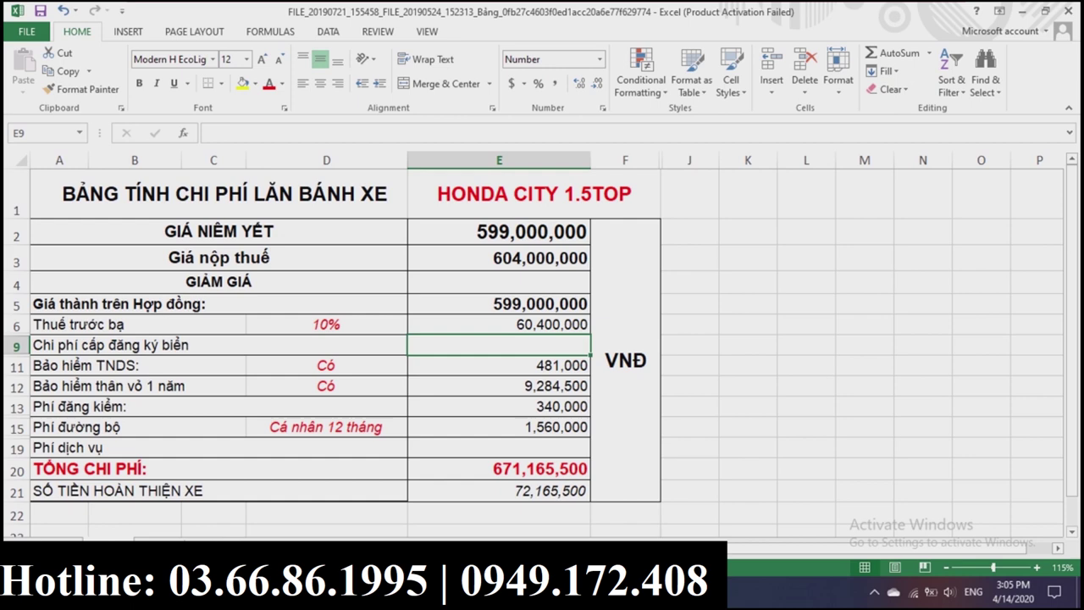
{"action": "key", "text": "Down"}
{"action": "key", "text": "Down"}
{"action": "key", "text": "Down"}
{"action": "key", "text": "Down"}
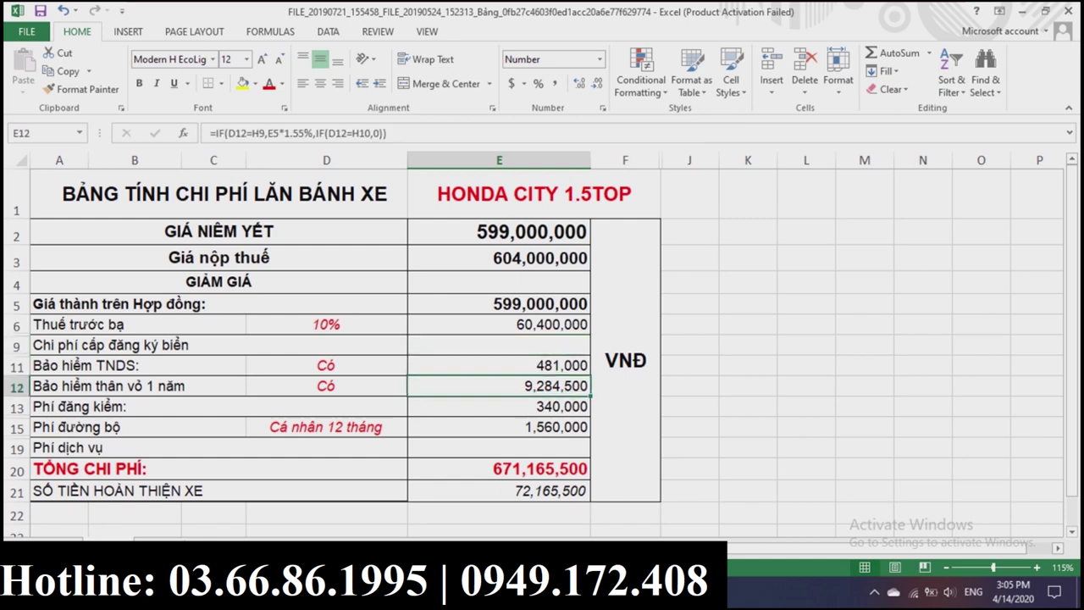
{"action": "key", "text": "Left"}
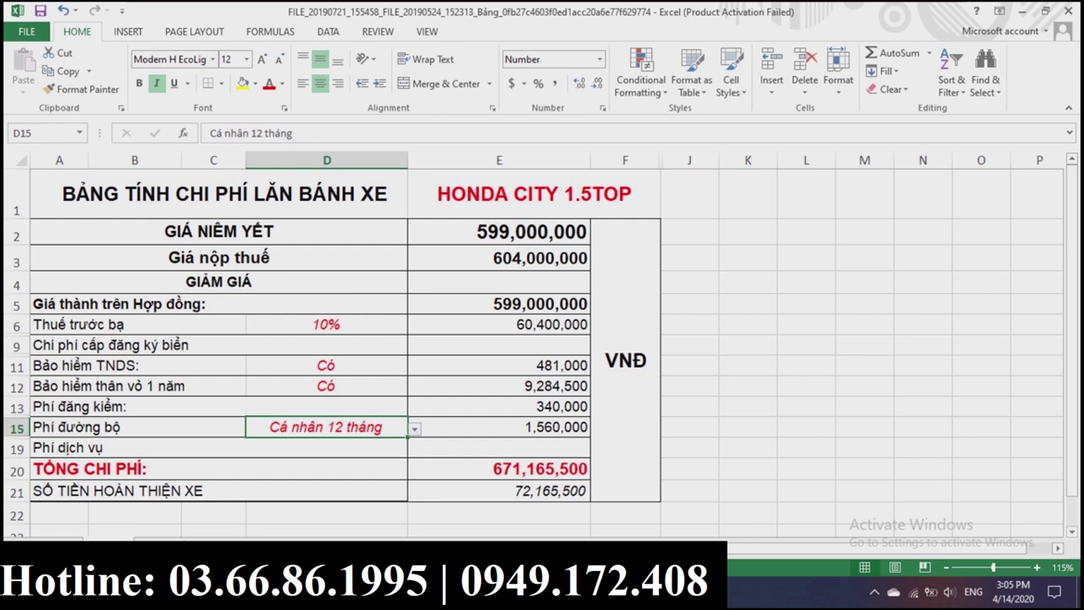
{"action": "key", "text": "Up"}
{"action": "key", "text": "Up"}
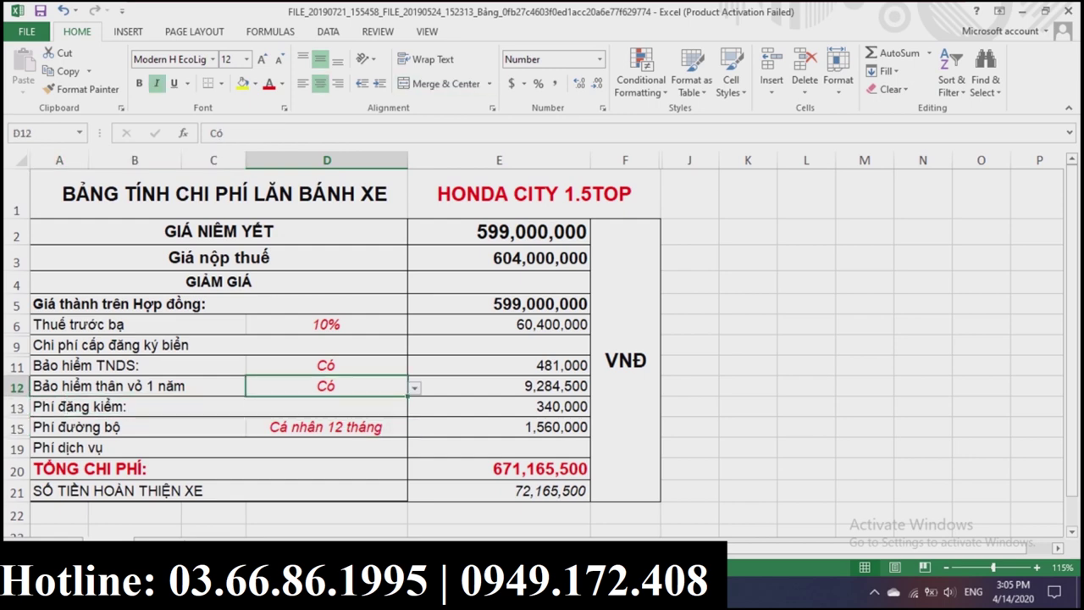
{"action": "key", "text": "Right"}
{"action": "key", "text": "Left"}
{"action": "key", "text": "Left"}
{"action": "key", "text": "Right"}
{"action": "key", "text": "Right"}
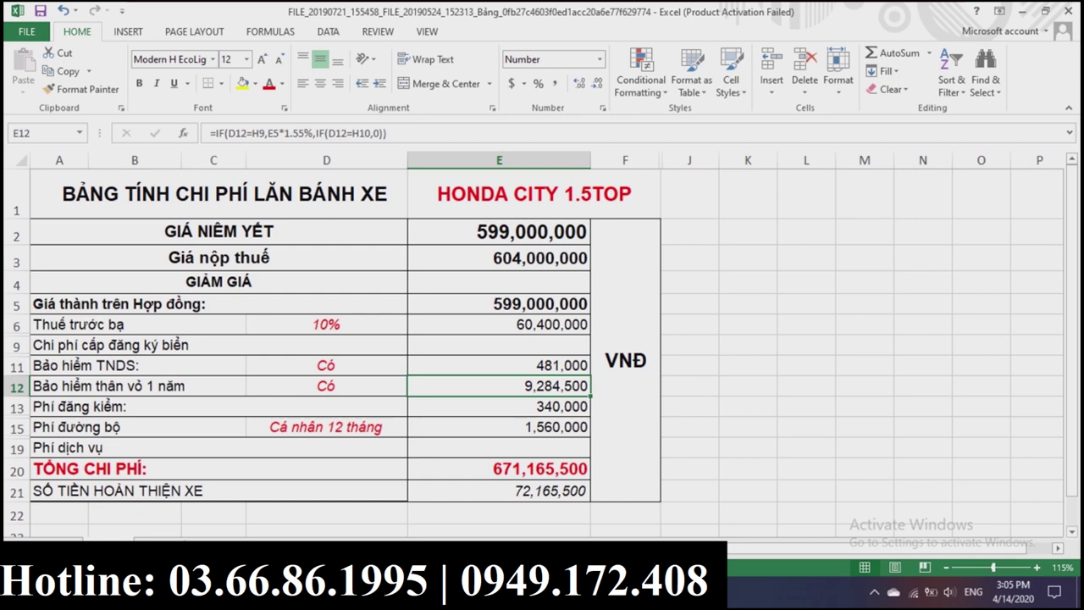
{"action": "key", "text": "Left"}
{"action": "key", "text": "Right"}
{"action": "key", "text": "Down"}
{"action": "key", "text": "Up"}
{"action": "key", "text": "Up"}
{"action": "key", "text": "Down"}
{"action": "key", "text": "Up"}
{"action": "key", "text": "Up"}
{"action": "key", "text": "Left"}
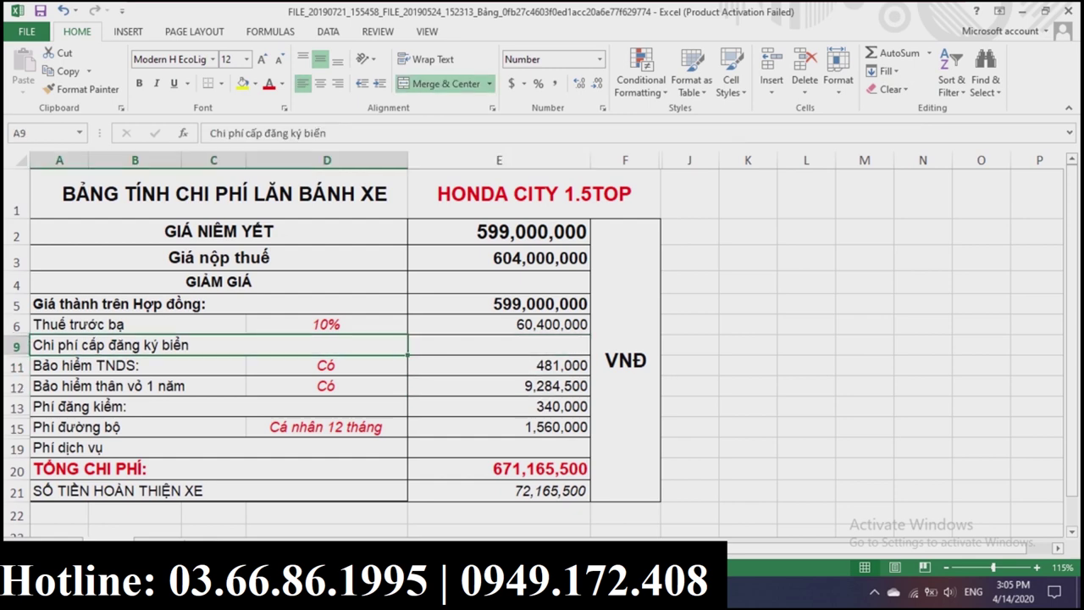
Step: Review the fee rows from plate registration down to TỔNG CHI PHÍ and SỐ TIỀN HOÀN THIỆN XE
{"action": "left_click", "coordinate": [499, 514]}
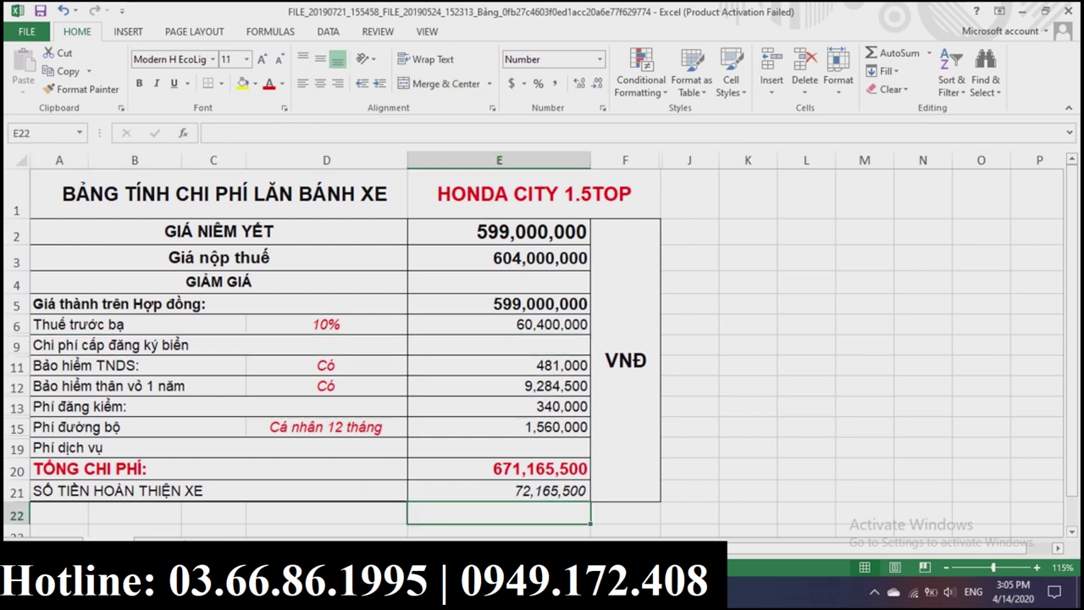
{"action": "left_click", "coordinate": [499, 491]}
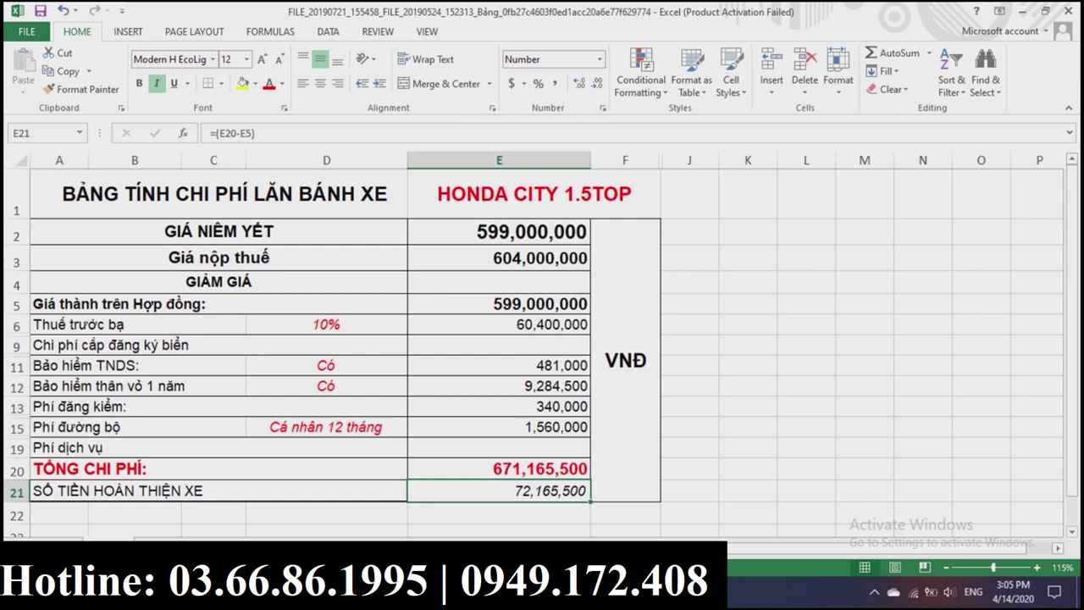
{"action": "left_click", "coordinate": [219, 447]}
{"action": "key", "text": "Right"}
{"action": "key", "text": "Up"}
{"action": "key", "text": "Up"}
{"action": "key", "text": "Up"}
{"action": "key", "text": "Up"}
{"action": "key", "text": "Up"}
{"action": "key", "text": "Up"}
{"action": "key", "text": "Up"}
{"action": "key", "text": "Up"}
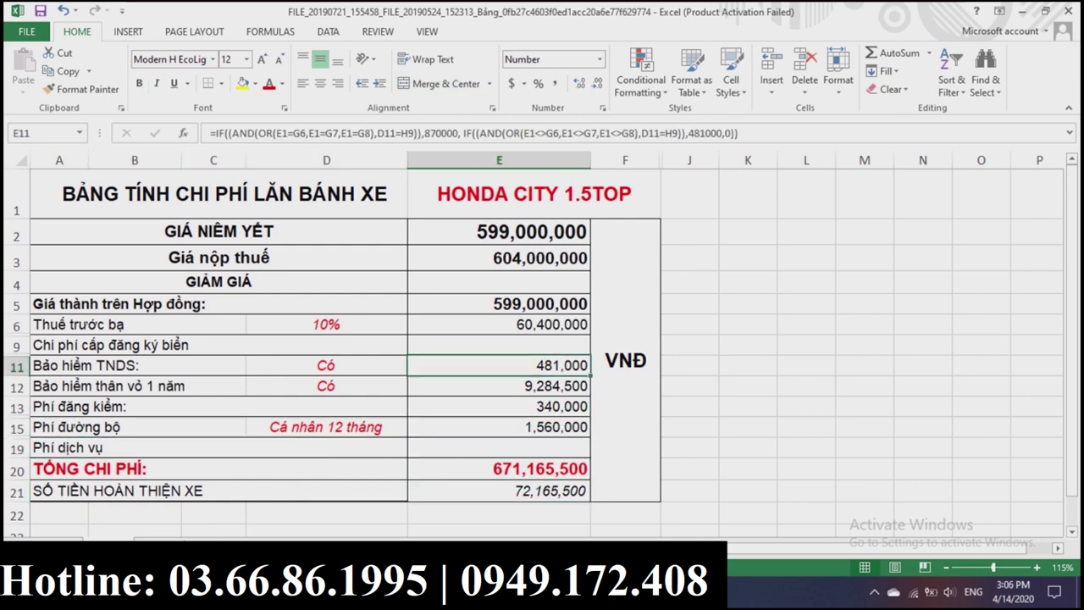
{"action": "left_click", "coordinate": [498, 345]}
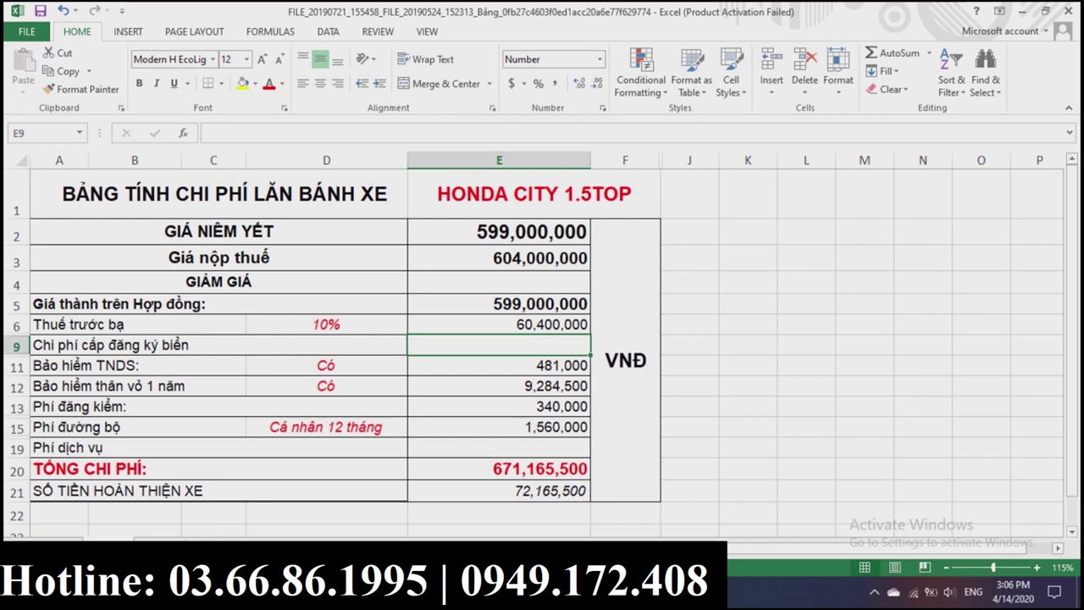
{"action": "key", "text": "Down"}
{"action": "key", "text": "Down"}
{"action": "key", "text": "Down"}
{"action": "key", "text": "Down"}
{"action": "key", "text": "Down"}
{"action": "key", "text": "Down"}
{"action": "key", "text": "Down"}
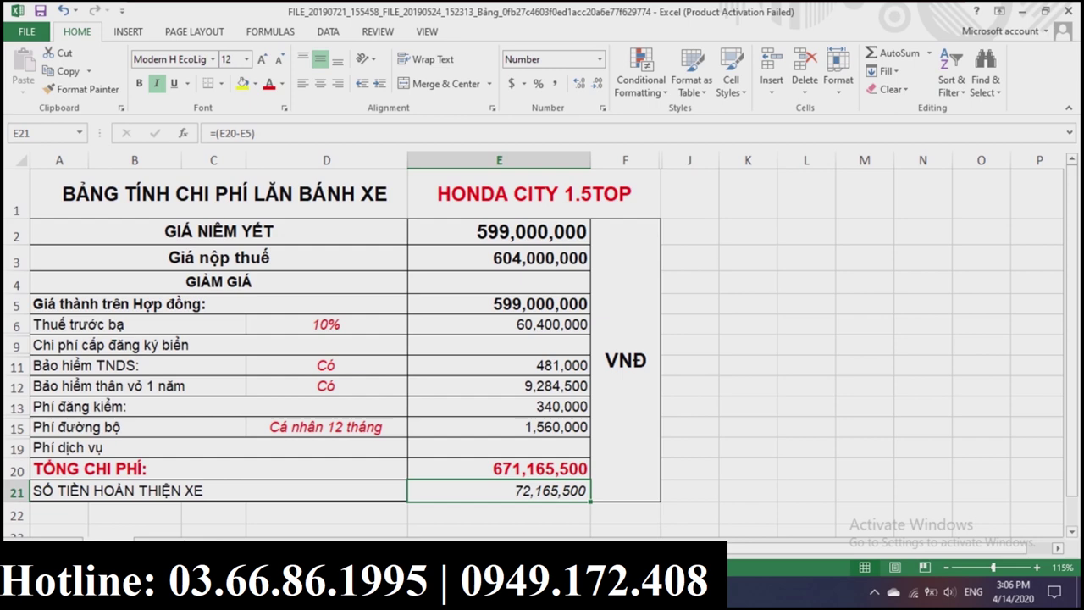
Step: Switch to the Bảng tính lãi suất workbook and set the loan term (Thời gian vay) to 48 months
{"action": "mouse_move", "coordinate": [508, 593]}
{"action": "left_click", "coordinate": [398, 495]}
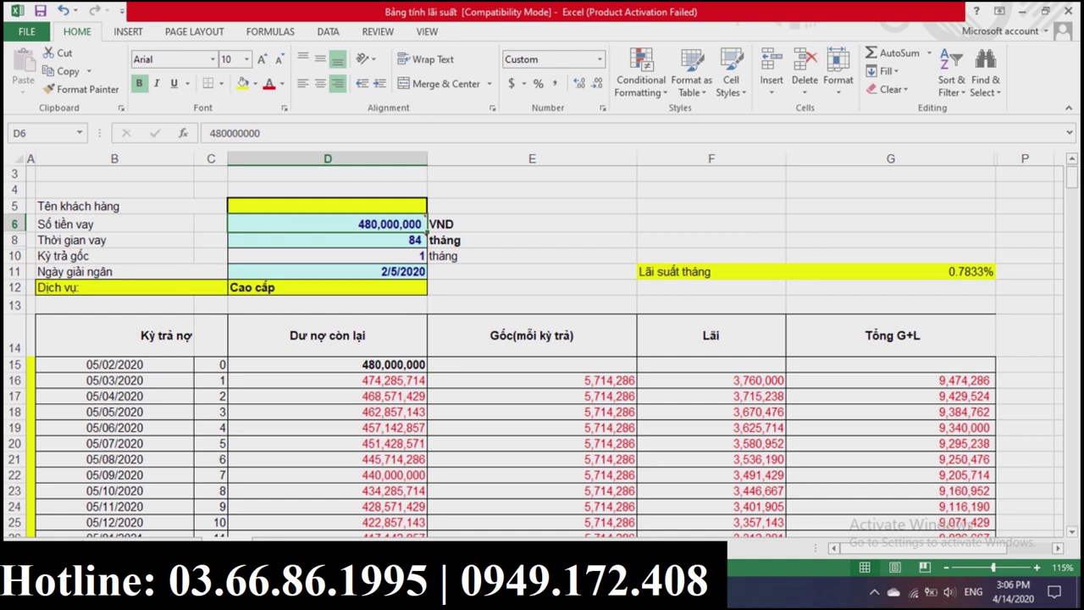
{"action": "left_click", "coordinate": [532, 224]}
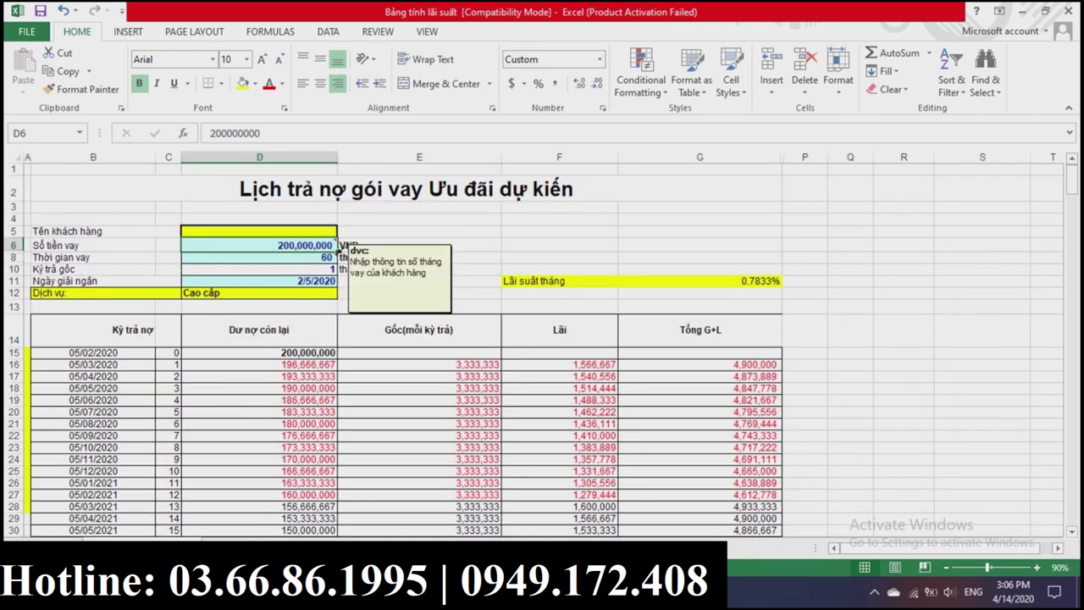
{"action": "scroll", "coordinate": [337, 254], "scroll_direction": "down", "scroll_amount": 1}
{"action": "left_click", "coordinate": [328, 207]}
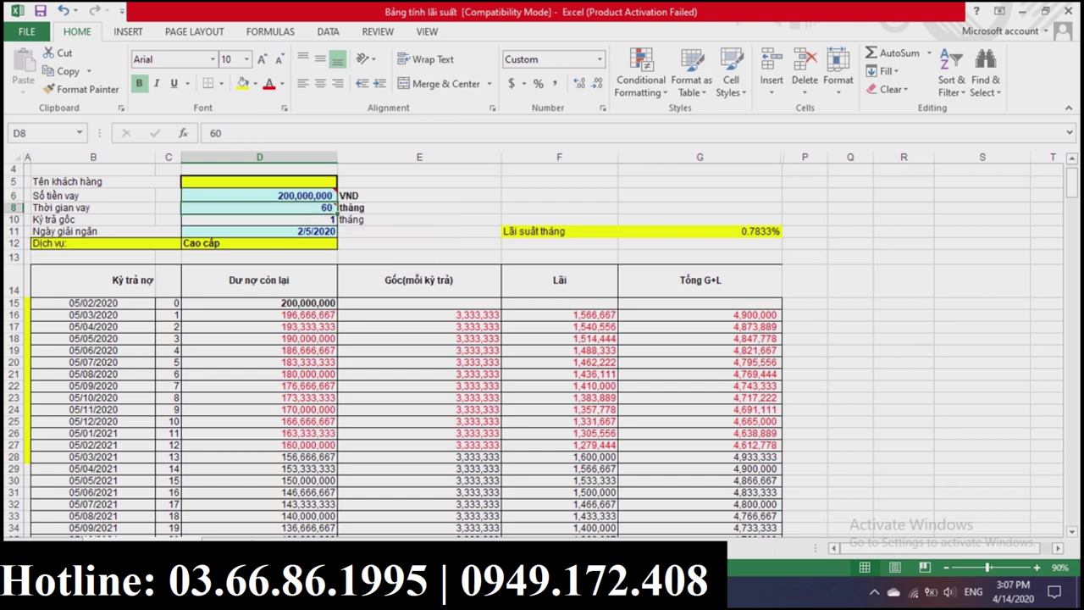
{"action": "type", "text": "48"}
{"action": "key", "text": "Return"}
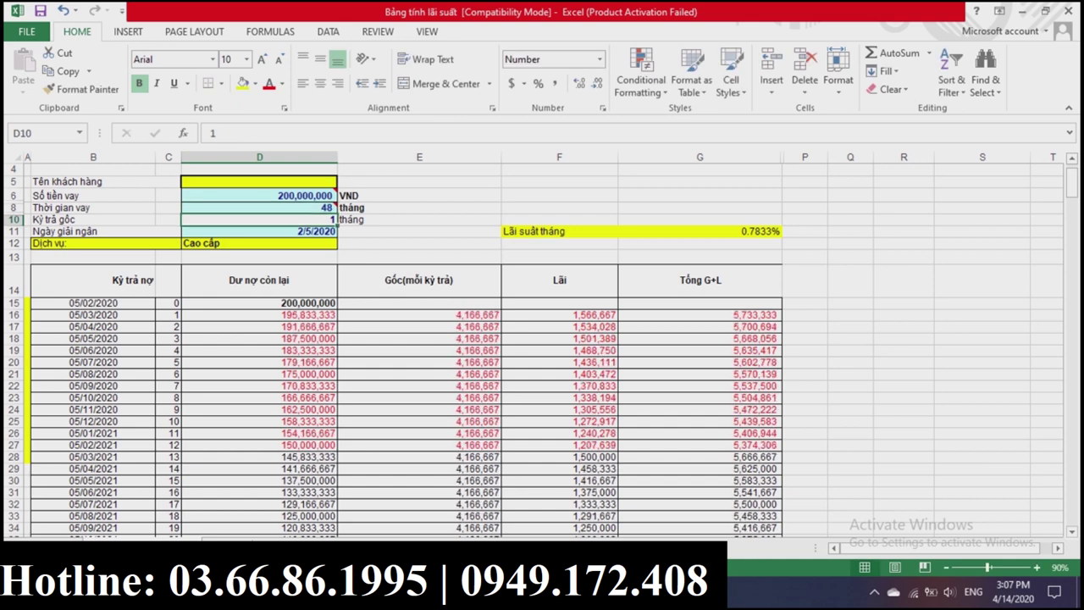
Step: Review the 48-month repayment schedule from the first instalments to the last ones
{"action": "left_click", "coordinate": [498, 352]}
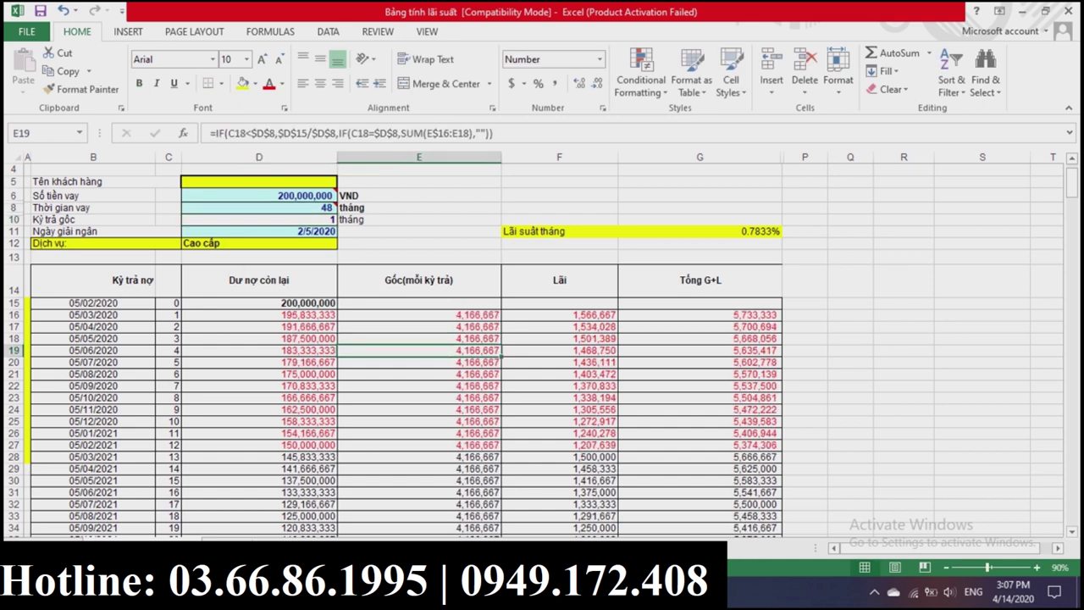
{"action": "scroll", "coordinate": [498, 352], "scroll_direction": "down", "scroll_amount": 1}
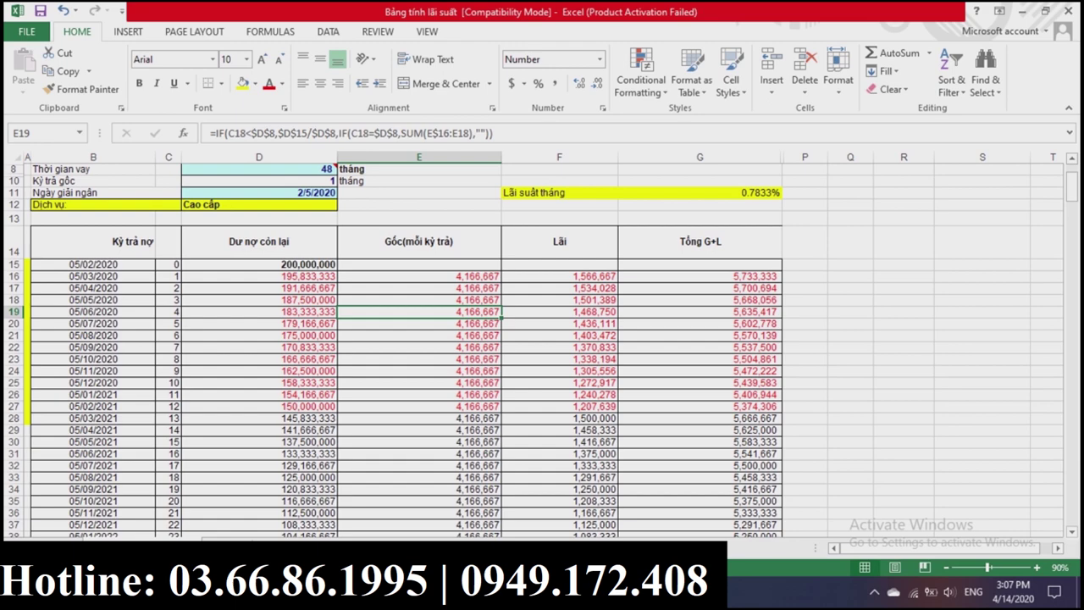
{"action": "scroll", "coordinate": [533, 350], "scroll_direction": "down", "scroll_amount": 12}
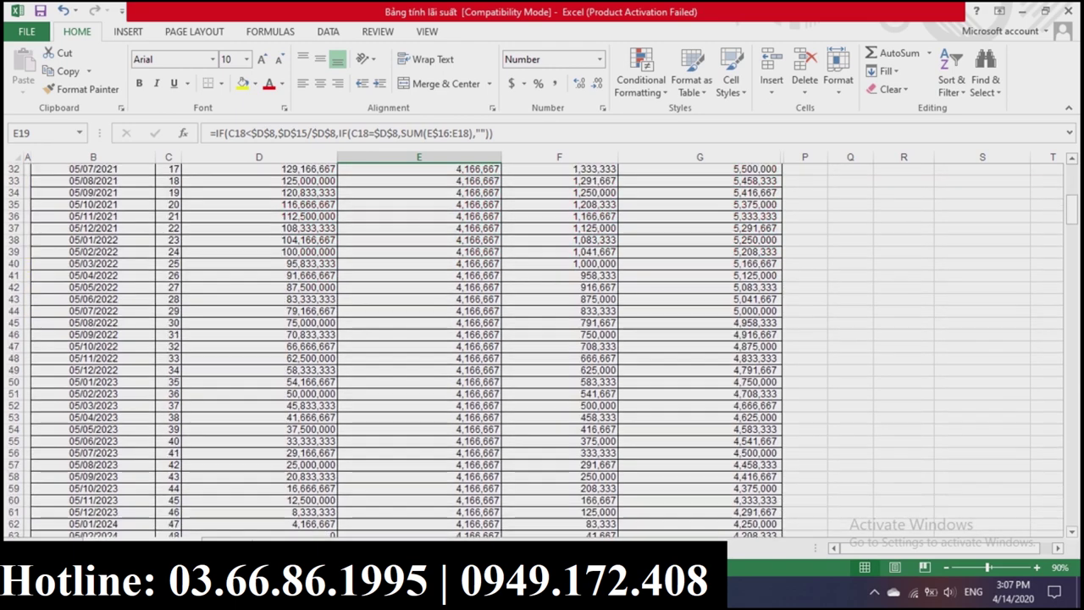
Step: Review the 48-month schedule down to the Tổng row and examine the remaining balances (Dư nợ còn lại) in the first year
{"action": "scroll", "coordinate": [534, 350], "scroll_direction": "up", "scroll_amount": 4}
{"action": "scroll", "coordinate": [534, 350], "scroll_direction": "down", "scroll_amount": 3}
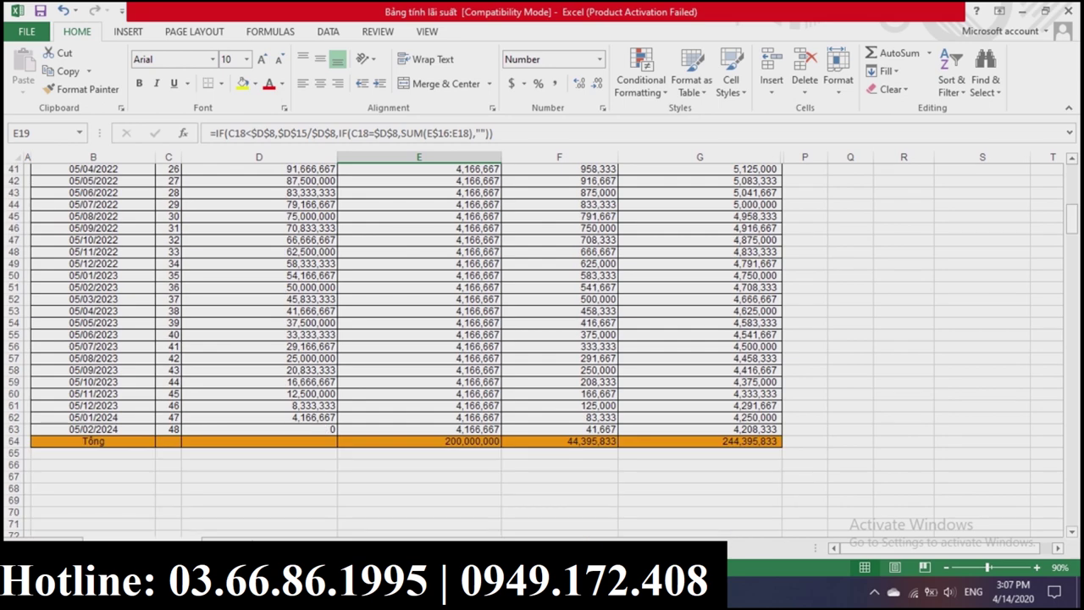
{"action": "scroll", "coordinate": [534, 350], "scroll_direction": "up", "scroll_amount": 13}
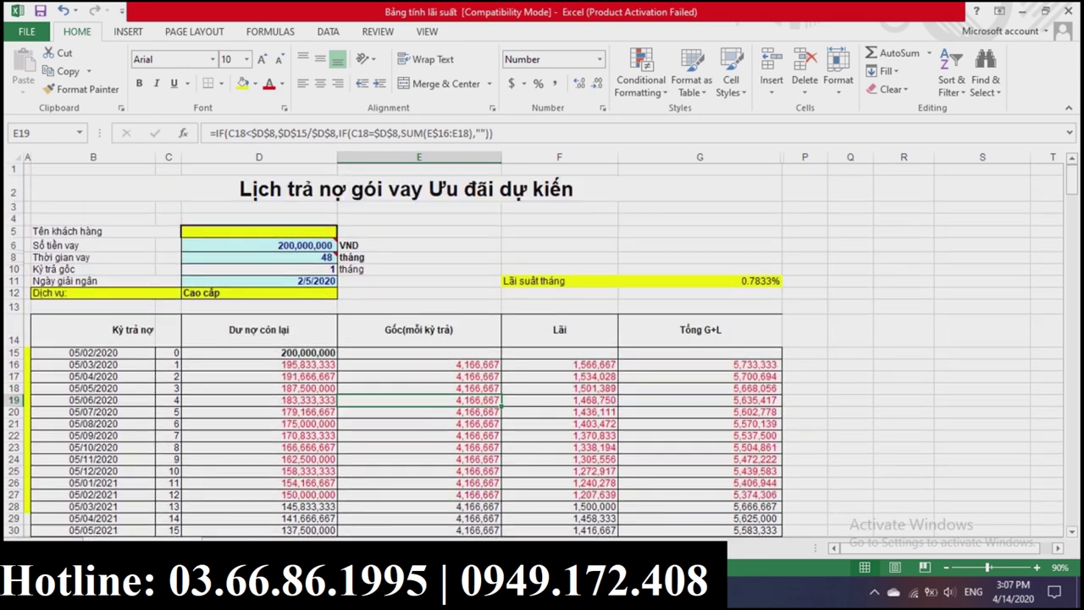
{"action": "scroll", "coordinate": [534, 351], "scroll_direction": "down", "scroll_amount": 4}
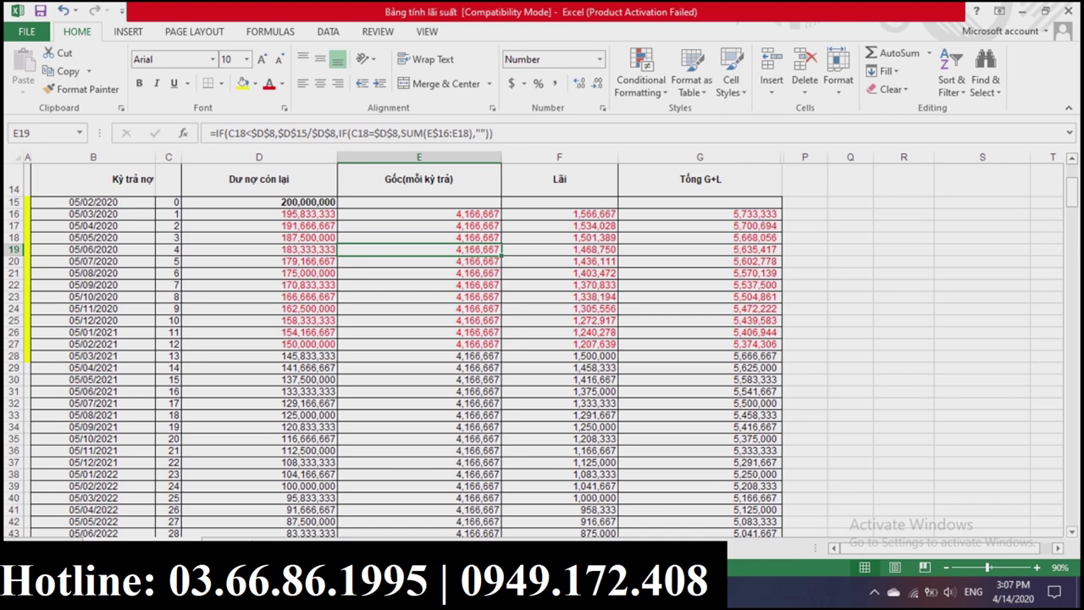
{"action": "scroll", "coordinate": [542, 347], "scroll_direction": "up", "scroll_amount": 2}
{"action": "left_click", "coordinate": [699, 371]}
{"action": "key", "text": "Left"}
{"action": "key", "text": "Left"}
{"action": "left_click", "coordinate": [259, 347]}
{"action": "left_click", "coordinate": [259, 383]}
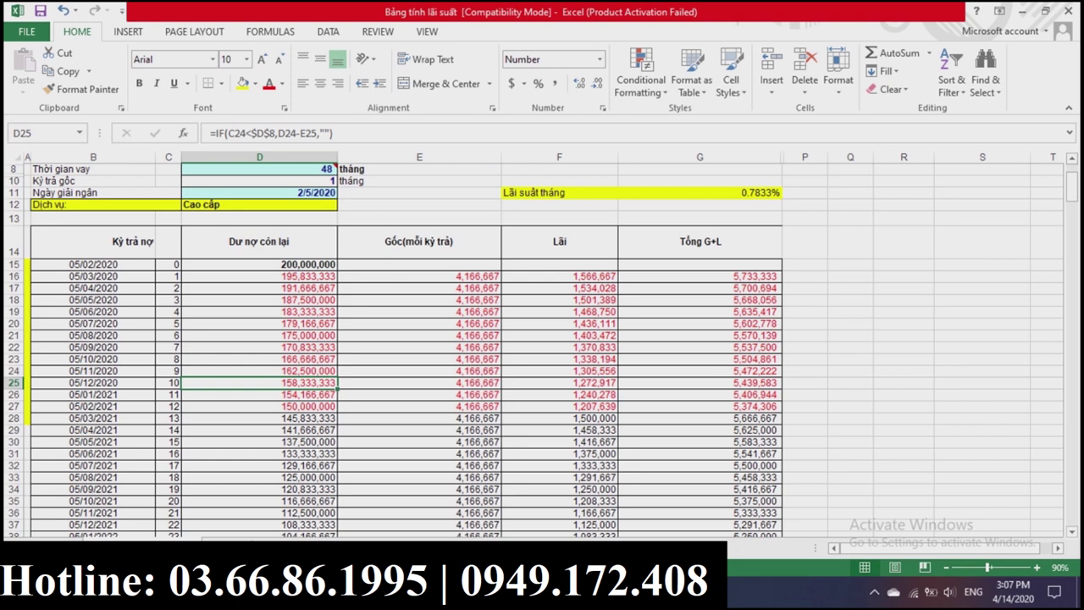
Step: Examine the loan amount (Số tiền vay), the remaining balances and the monthly Tổng G+L payments in the 48-month schedule
{"action": "scroll", "coordinate": [542, 347], "scroll_direction": "down", "scroll_amount": 2}
{"action": "scroll", "coordinate": [542, 347], "scroll_direction": "up", "scroll_amount": 3}
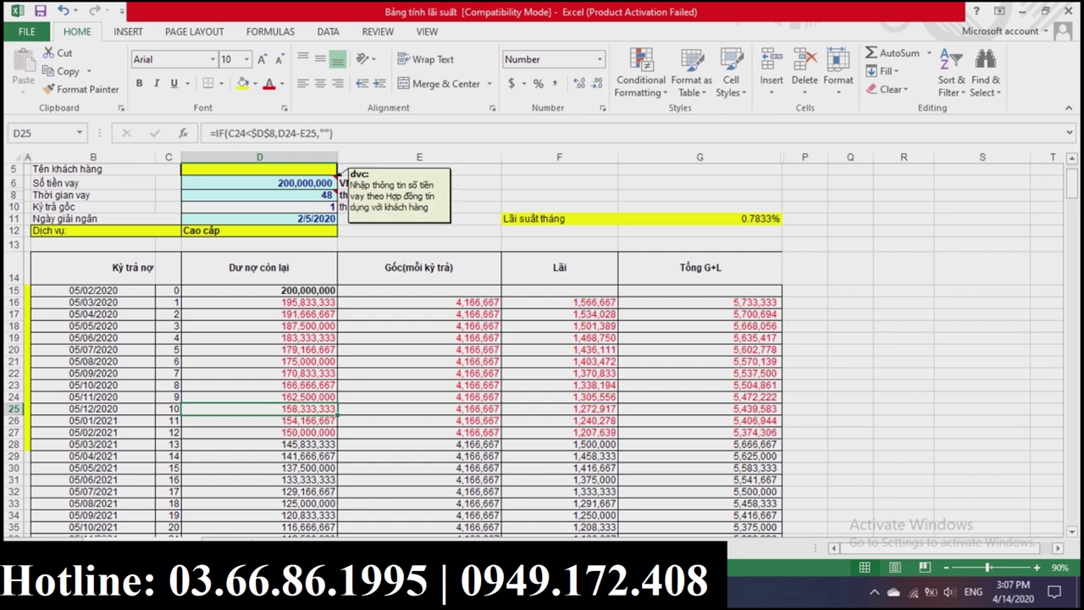
{"action": "left_click", "coordinate": [259, 183]}
{"action": "left_click", "coordinate": [259, 361]}
{"action": "scroll", "coordinate": [542, 351], "scroll_direction": "down", "scroll_amount": 3}
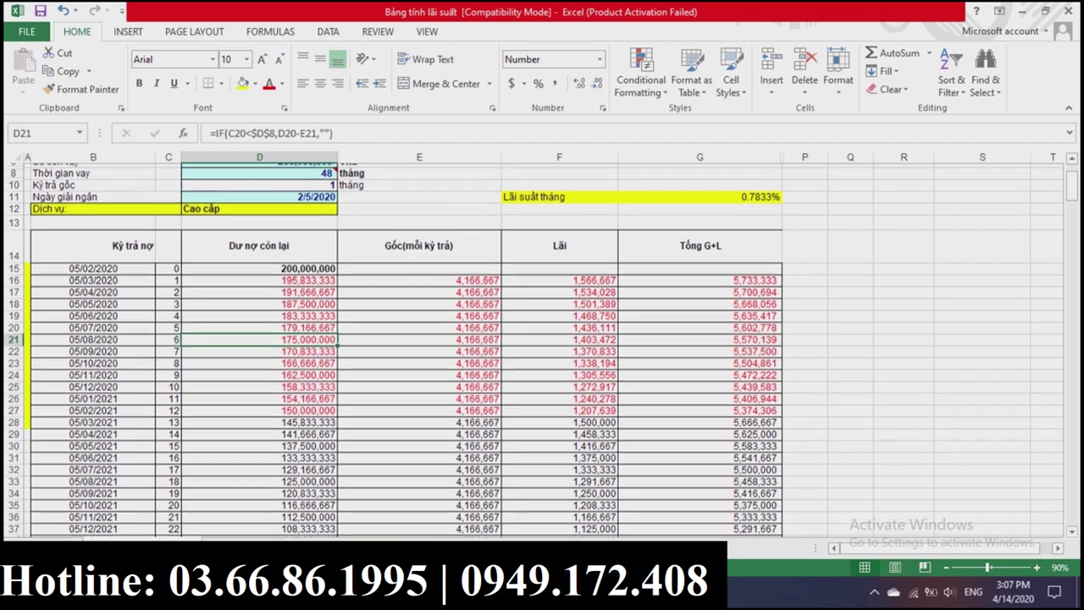
{"action": "left_click", "coordinate": [700, 415]}
{"action": "left_click", "coordinate": [700, 344]}
{"action": "left_click", "coordinate": [699, 308]}
{"action": "left_click", "coordinate": [700, 415]}
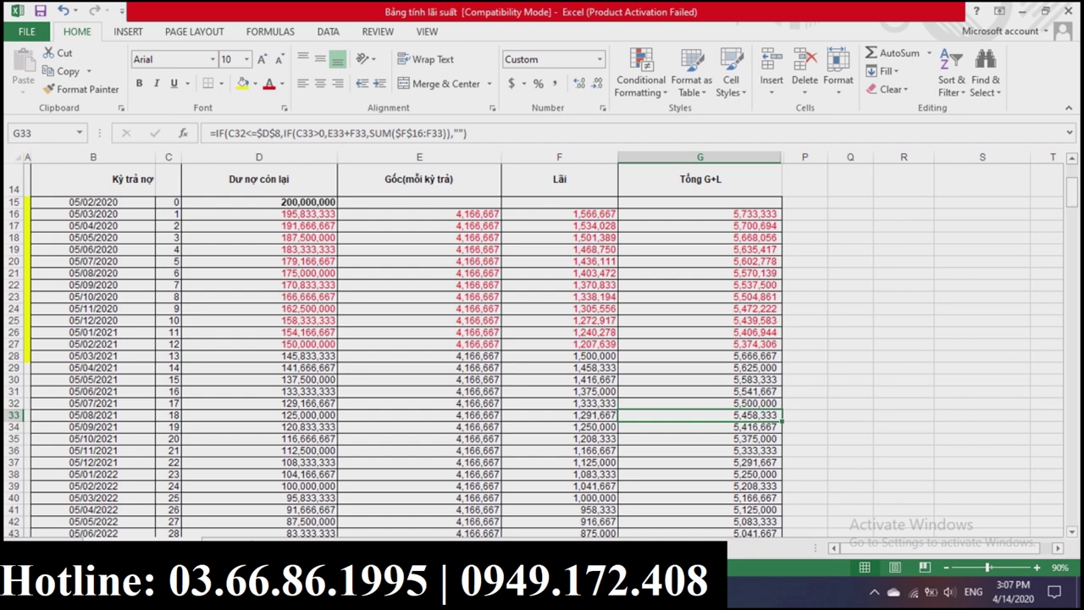
{"action": "scroll", "coordinate": [542, 350], "scroll_direction": "up", "scroll_amount": 2}
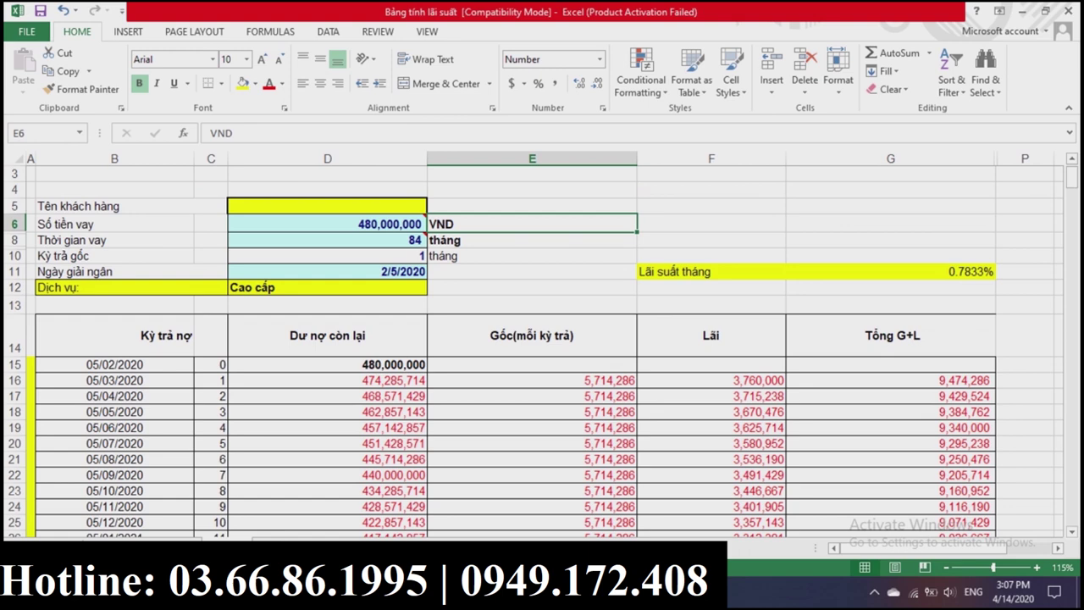
Step: In the 84-month schedule, examine the loan amount (Số tiền vay), the remaining balances and the monthly principal (Gốc) entries
{"action": "left_click", "coordinate": [327, 223]}
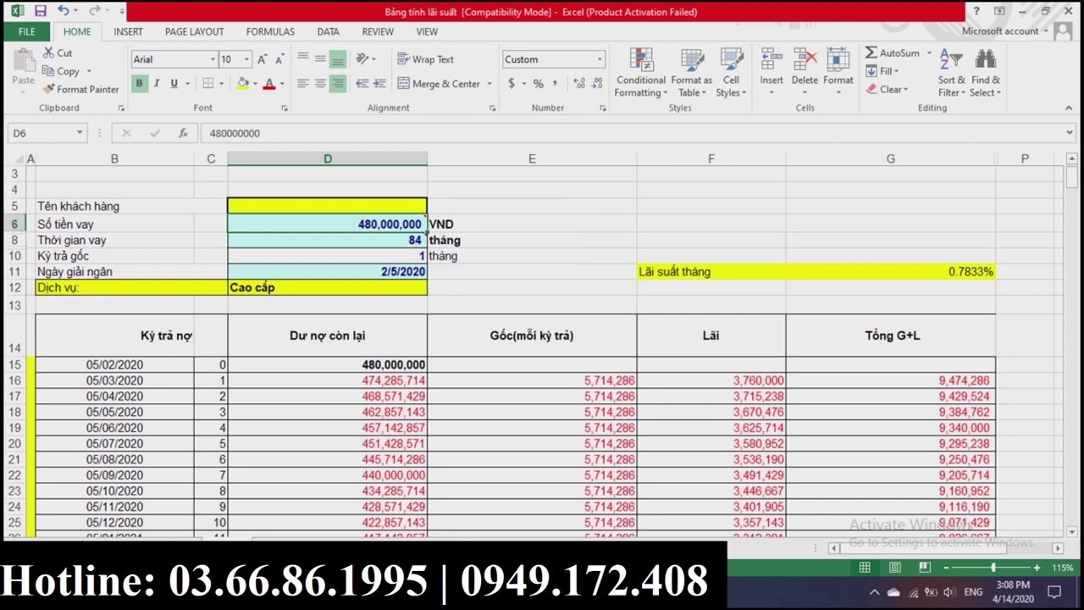
{"action": "left_click", "coordinate": [327, 380]}
{"action": "left_click", "coordinate": [328, 428]}
{"action": "left_click", "coordinate": [532, 442]}
{"action": "left_click", "coordinate": [532, 474]}
{"action": "scroll", "coordinate": [542, 351], "scroll_direction": "down", "scroll_amount": 1}
{"action": "scroll", "coordinate": [542, 350], "scroll_direction": "up", "scroll_amount": 1}
Step: Compare the loan amount and term (Thời gian vay) with the first Tổng G+L payments of the 84-month schedule
{"action": "left_click", "coordinate": [420, 225]}
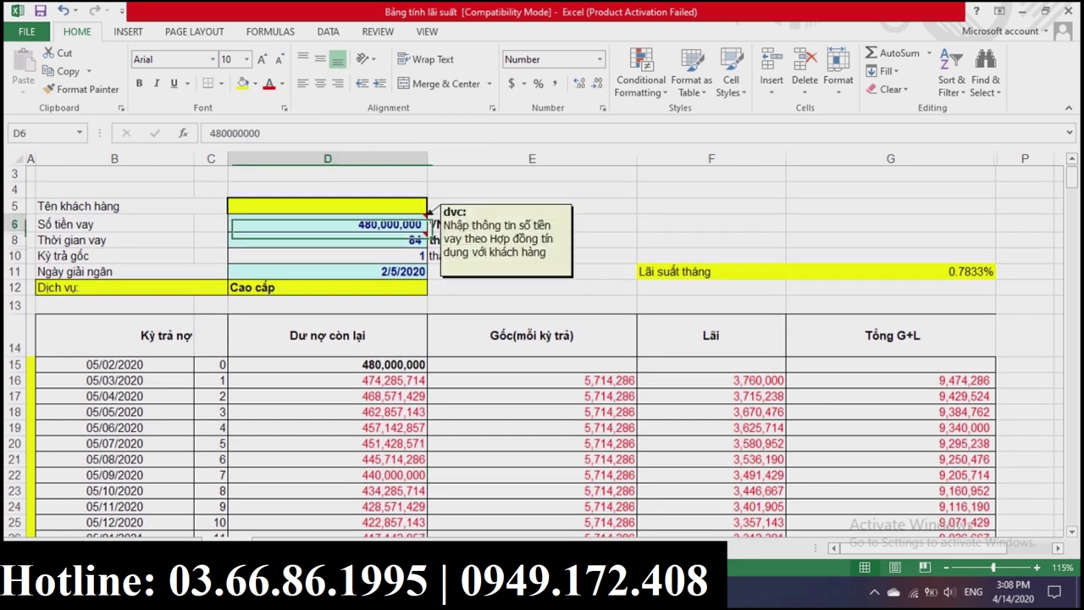
{"action": "left_click", "coordinate": [415, 239]}
{"action": "left_click", "coordinate": [415, 224]}
{"action": "left_click", "coordinate": [415, 240]}
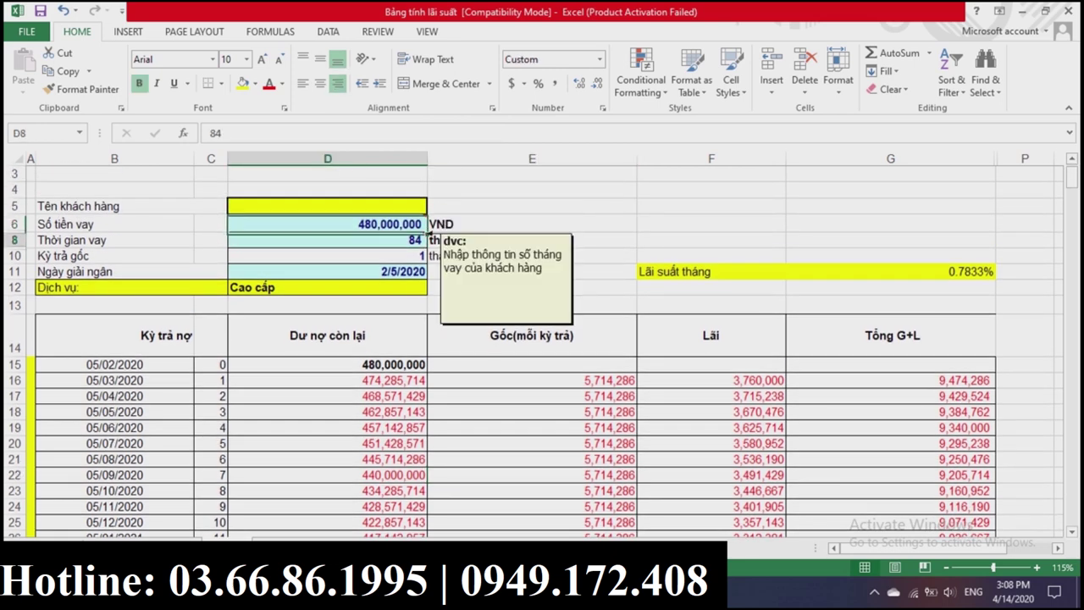
{"action": "left_click", "coordinate": [890, 380]}
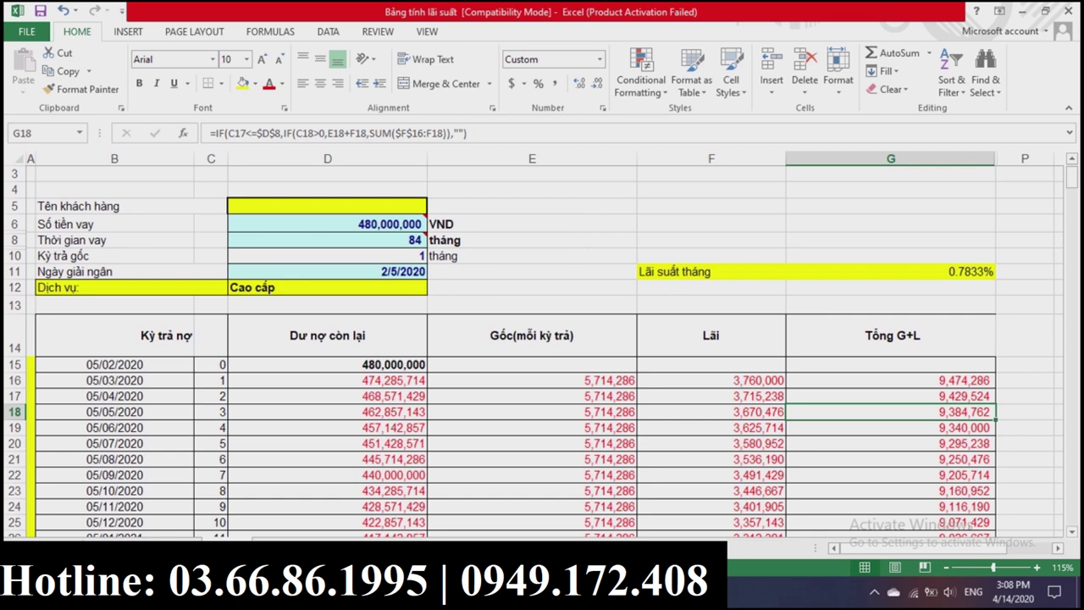
{"action": "left_click", "coordinate": [891, 395]}
Step: Set the loan term (Thời gian vay) of the 480,000,000 VND loan to 60 months
{"action": "left_click", "coordinate": [327, 239]}
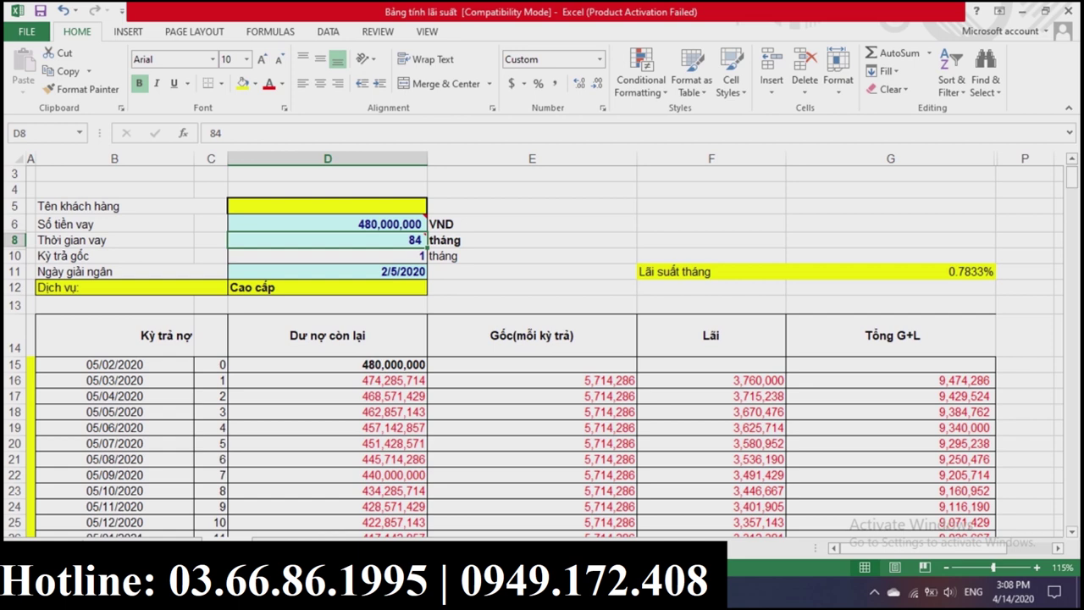
{"action": "type", "text": "60"}
{"action": "key", "text": "Return"}
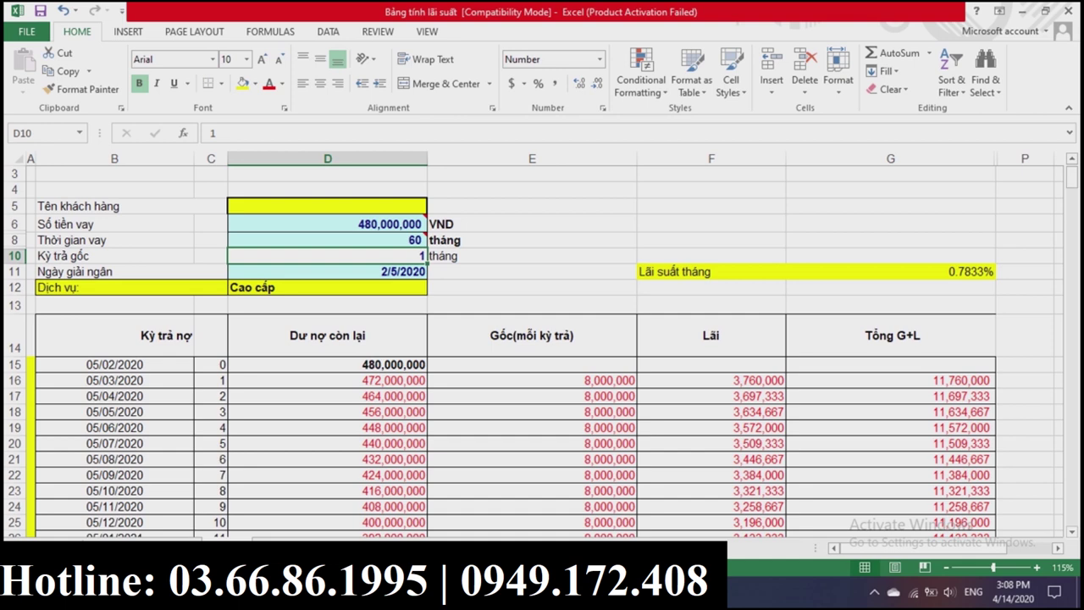
Step: Review the 60-month schedule's instalments and compare them with the 48-month schedule of the 200,000,000 VND loan
{"action": "scroll", "coordinate": [533, 352], "scroll_direction": "down", "scroll_amount": 2}
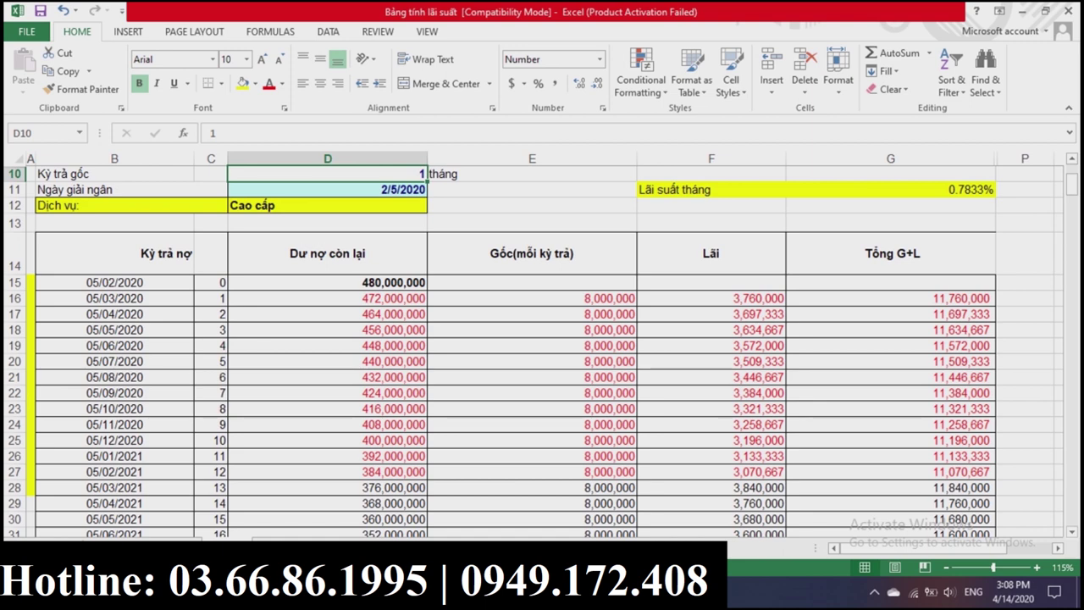
{"action": "scroll", "coordinate": [534, 352], "scroll_direction": "up", "scroll_amount": 2}
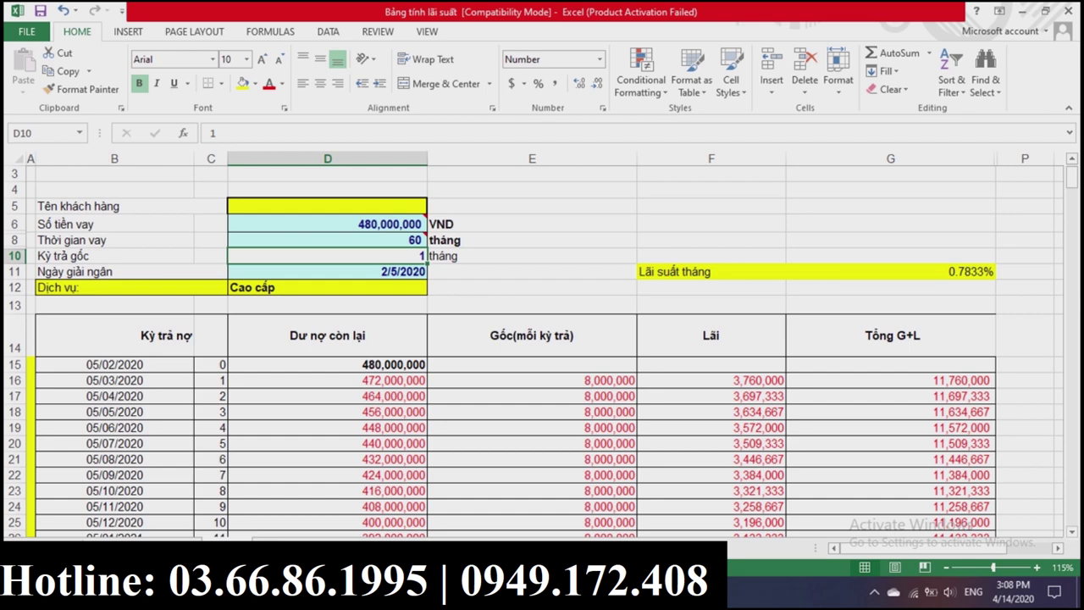
{"action": "scroll", "coordinate": [533, 352], "scroll_direction": "down", "scroll_amount": 19}
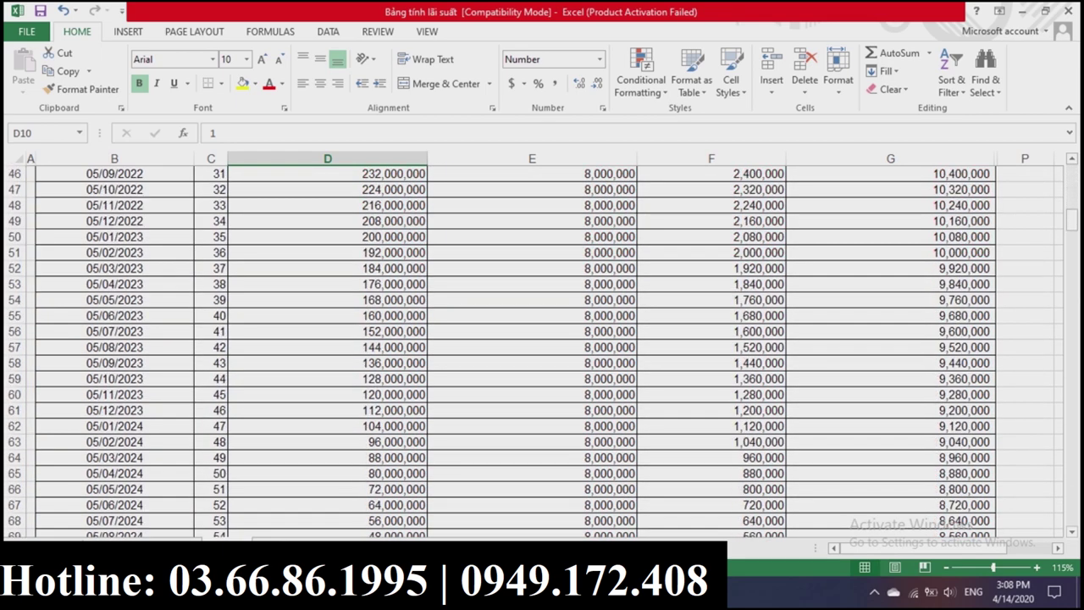
{"action": "scroll", "coordinate": [534, 352], "scroll_direction": "up", "scroll_amount": 19}
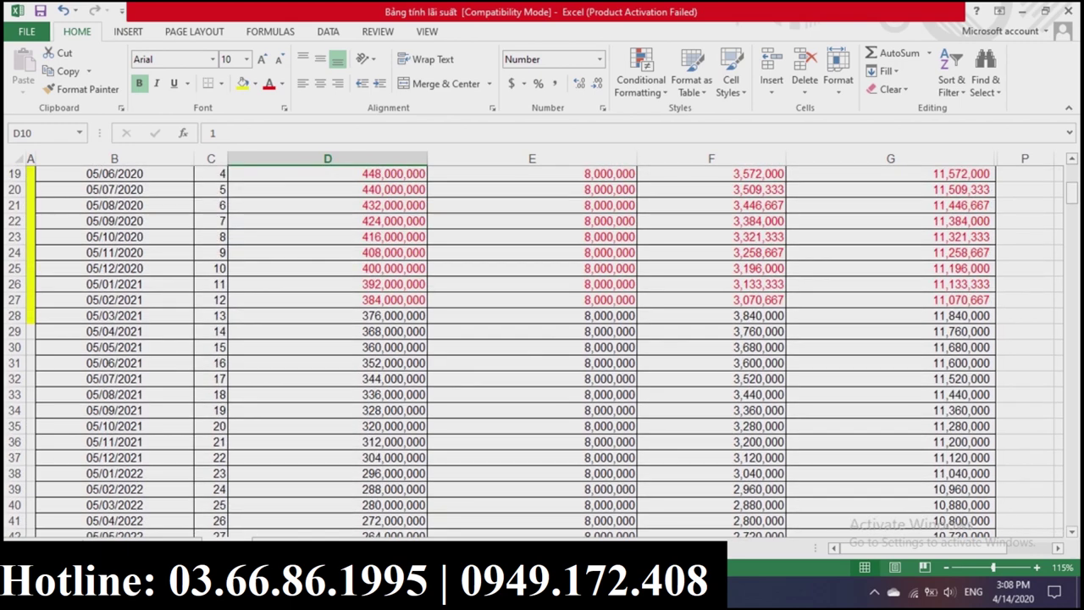
{"action": "scroll", "coordinate": [533, 352], "scroll_direction": "down", "scroll_amount": 2}
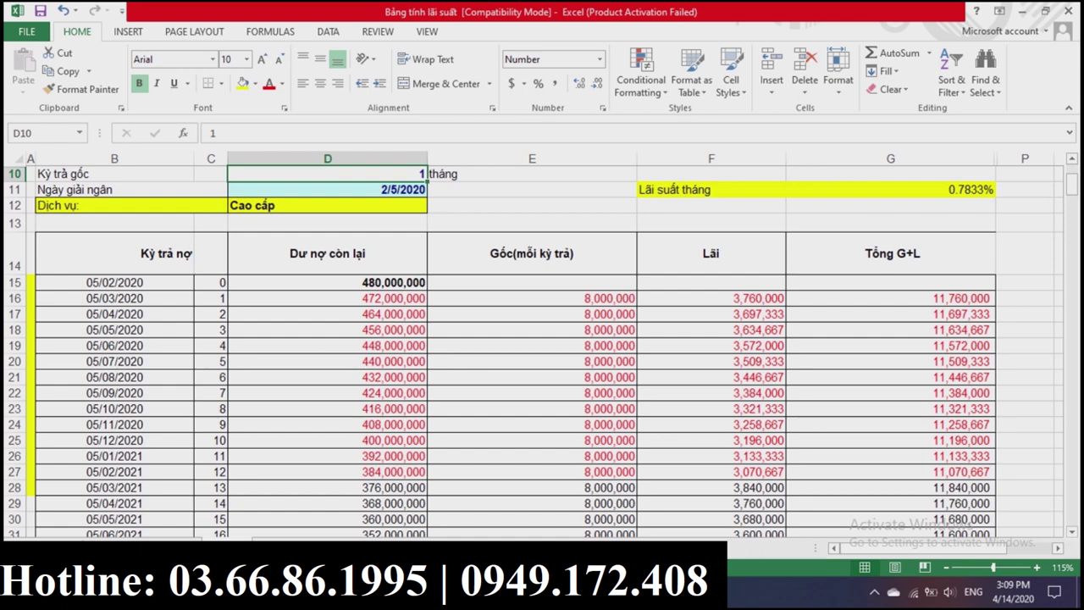
{"action": "scroll", "coordinate": [542, 351], "scroll_direction": "up", "scroll_amount": 2}
{"action": "scroll", "coordinate": [542, 351], "scroll_direction": "down", "scroll_amount": 9}
{"action": "scroll", "coordinate": [542, 351], "scroll_direction": "up", "scroll_amount": 6}
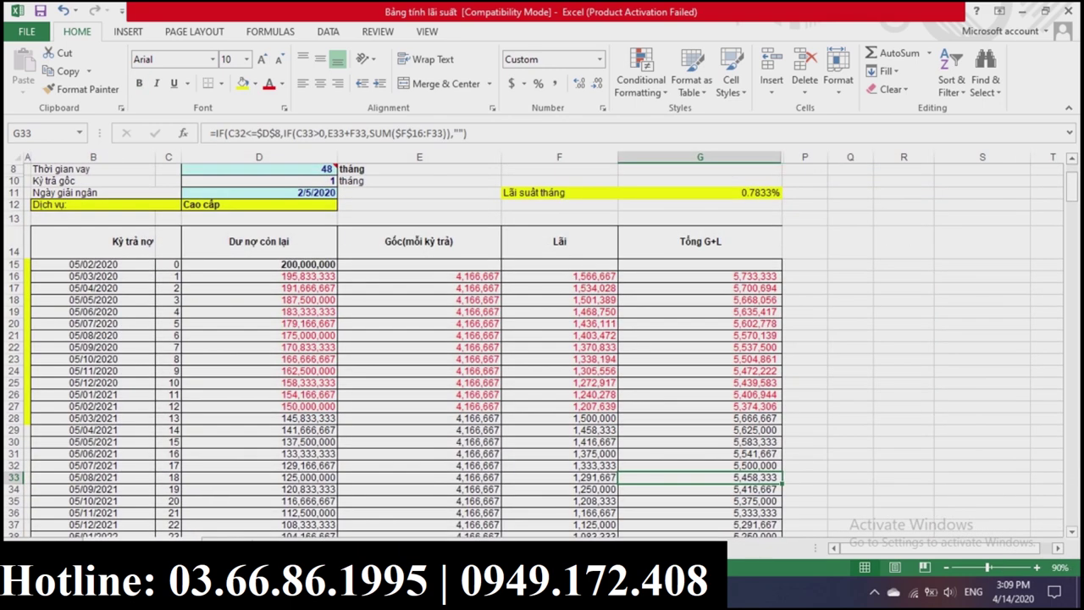
{"action": "scroll", "coordinate": [542, 352], "scroll_direction": "up", "scroll_amount": 3}
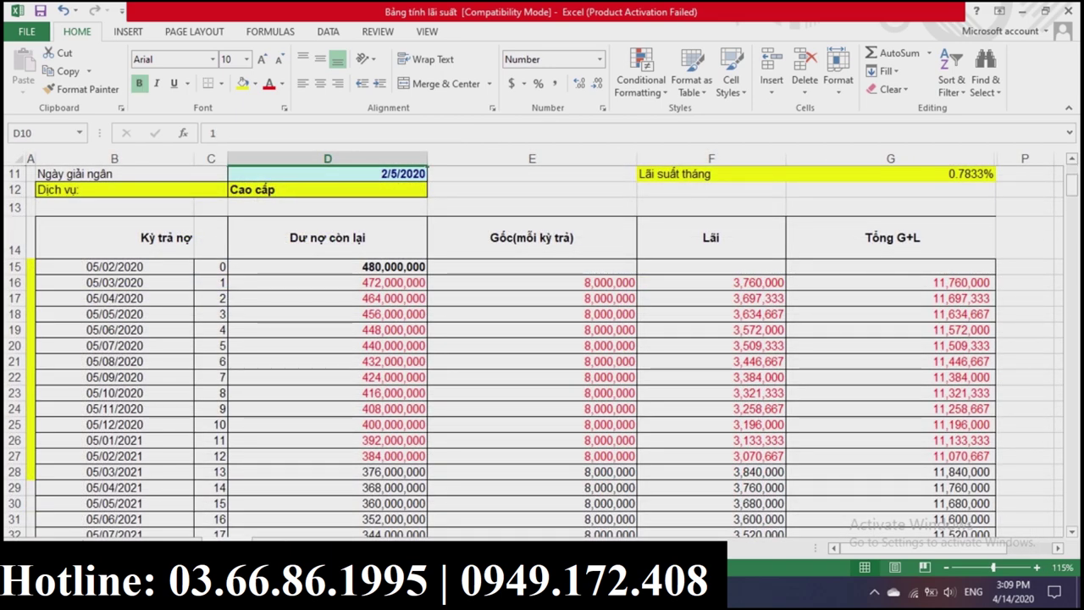
Step: Review the 60-month schedule of the 480,000,000 VND loan down to the Tổng row and back to the first instalments
{"action": "scroll", "coordinate": [542, 352], "scroll_direction": "down", "scroll_amount": 10}
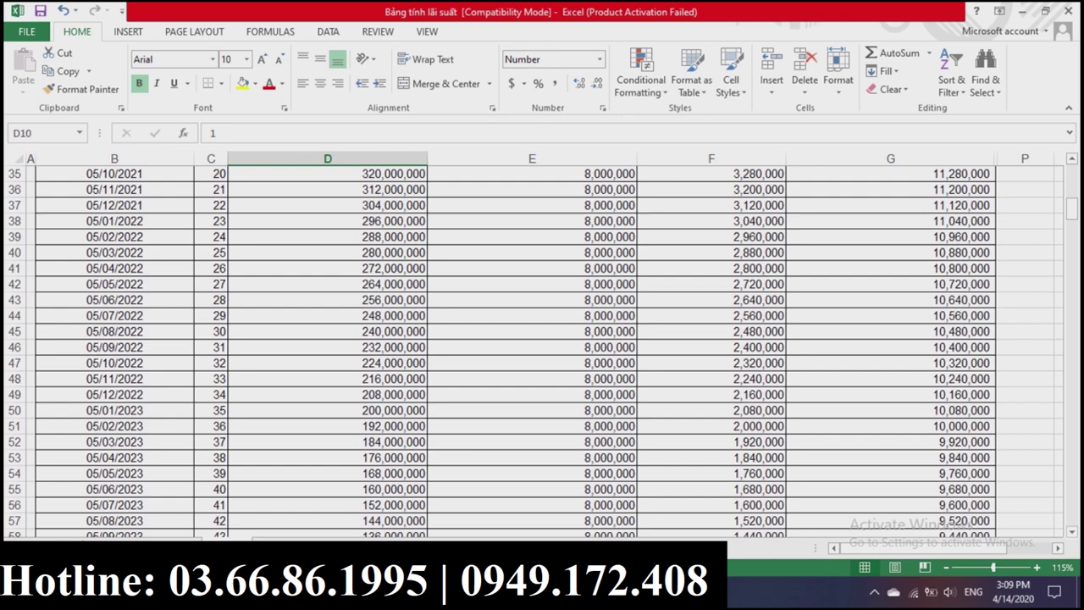
{"action": "scroll", "coordinate": [542, 352], "scroll_direction": "down", "scroll_amount": 6}
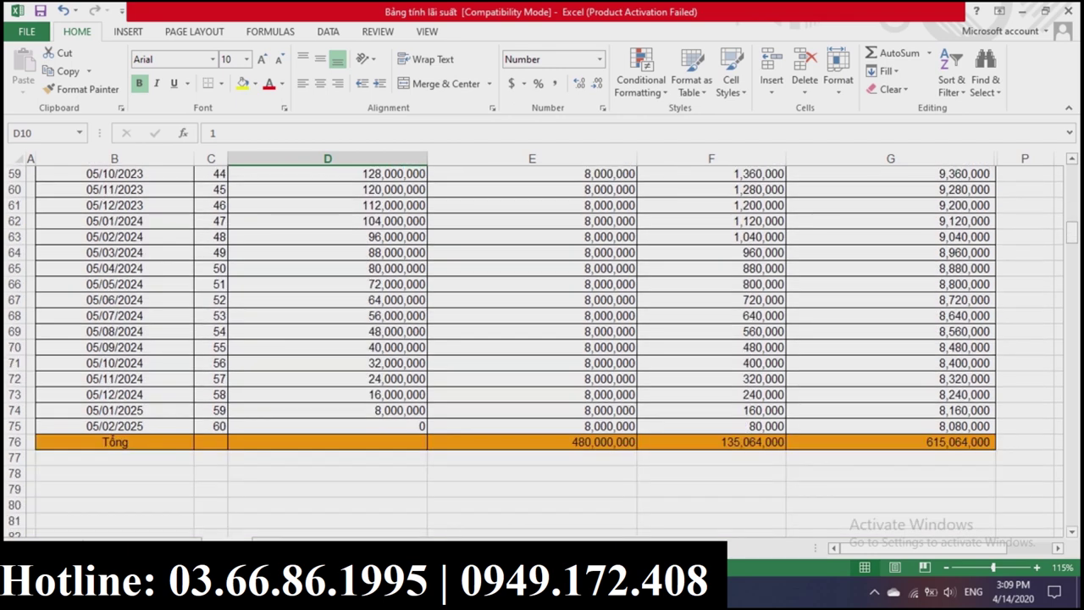
{"action": "scroll", "coordinate": [542, 352], "scroll_direction": "up", "scroll_amount": 1}
{"action": "scroll", "coordinate": [542, 351], "scroll_direction": "up", "scroll_amount": 9}
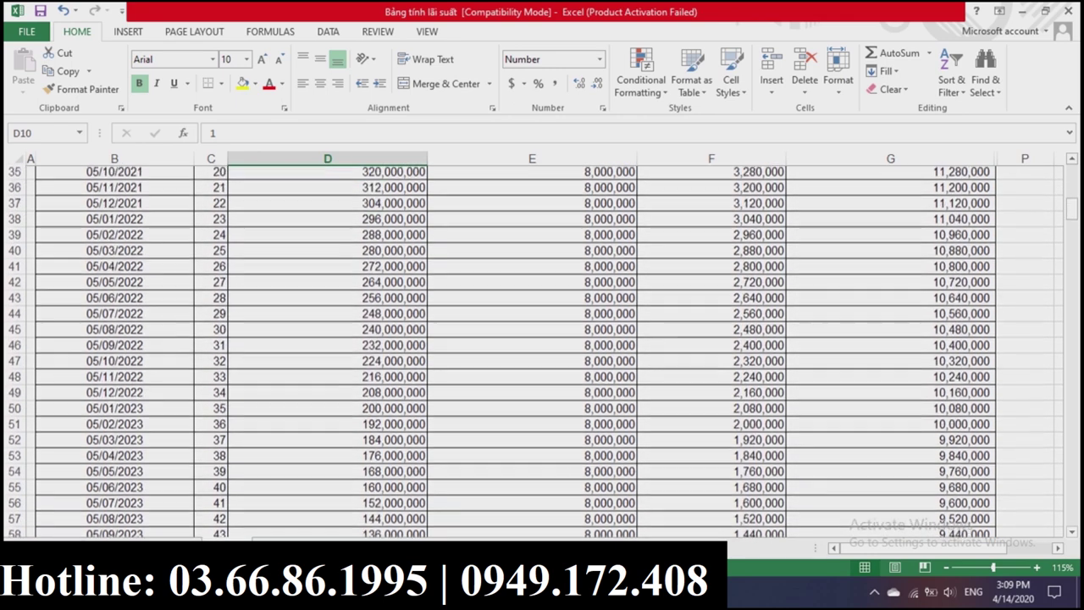
{"action": "scroll", "coordinate": [542, 351], "scroll_direction": "up", "scroll_amount": 5}
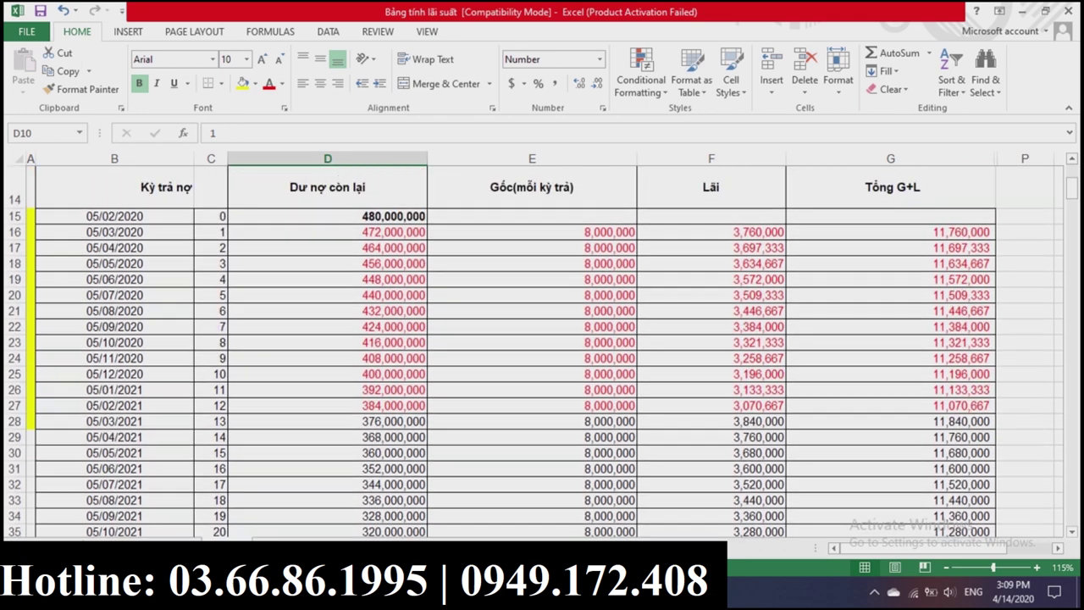